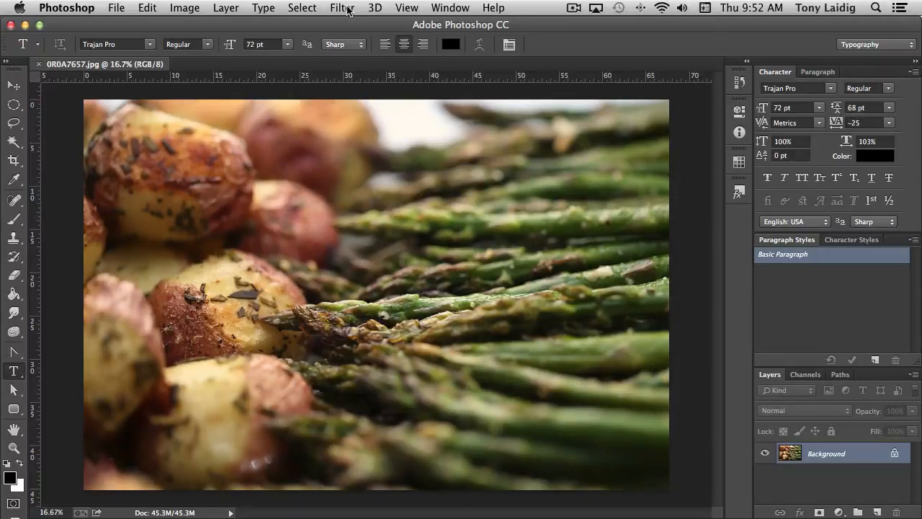
# Look through the available filter categories, including Distort, Pixelate, Sharpen, Video, Other and the third-party plug-ins
pyautogui.click(346, 9)
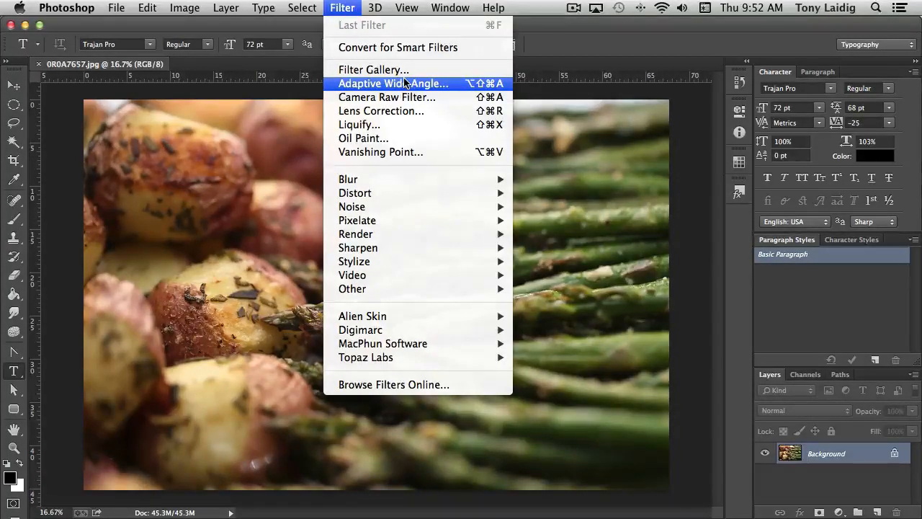
pyautogui.click(358, 5)
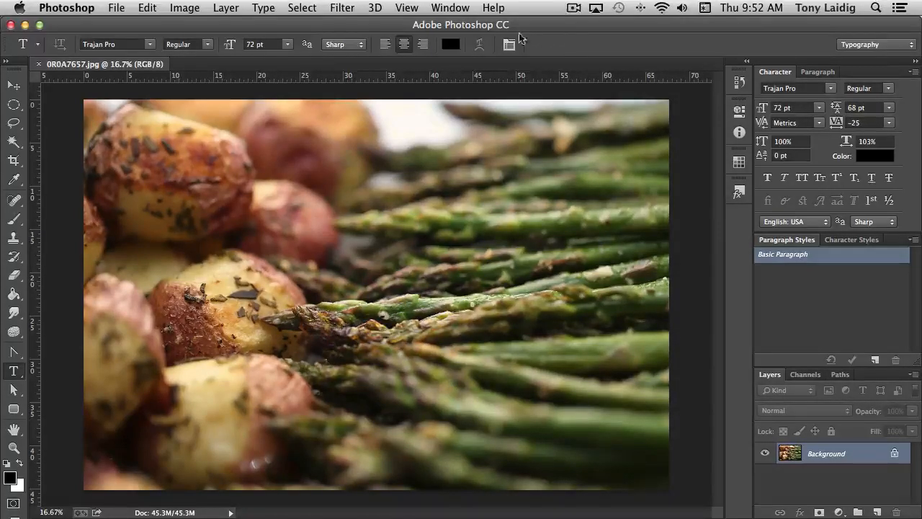
pyautogui.click(342, 8)
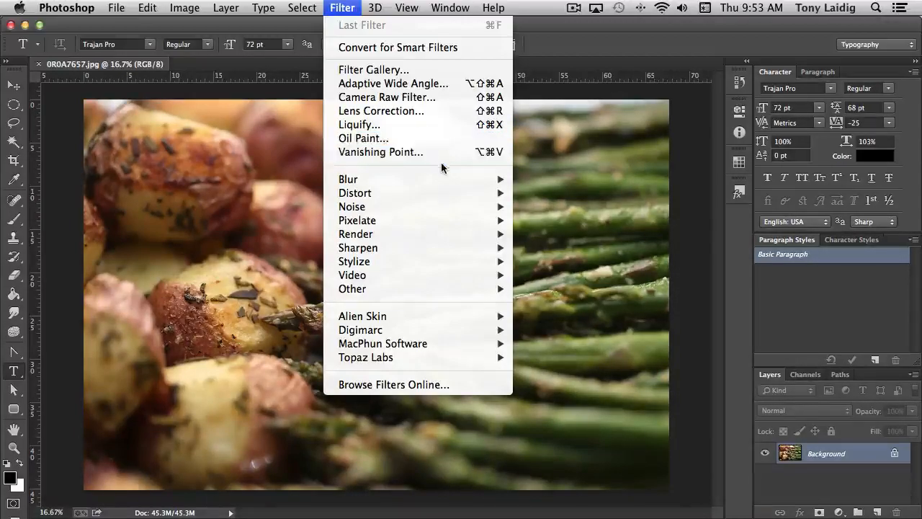
pyautogui.moveTo(432, 180)
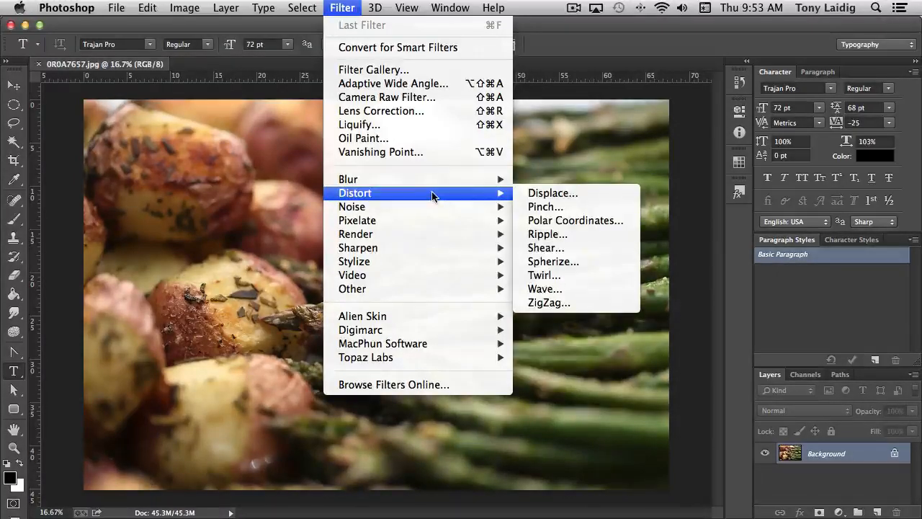
pyautogui.moveTo(427, 206)
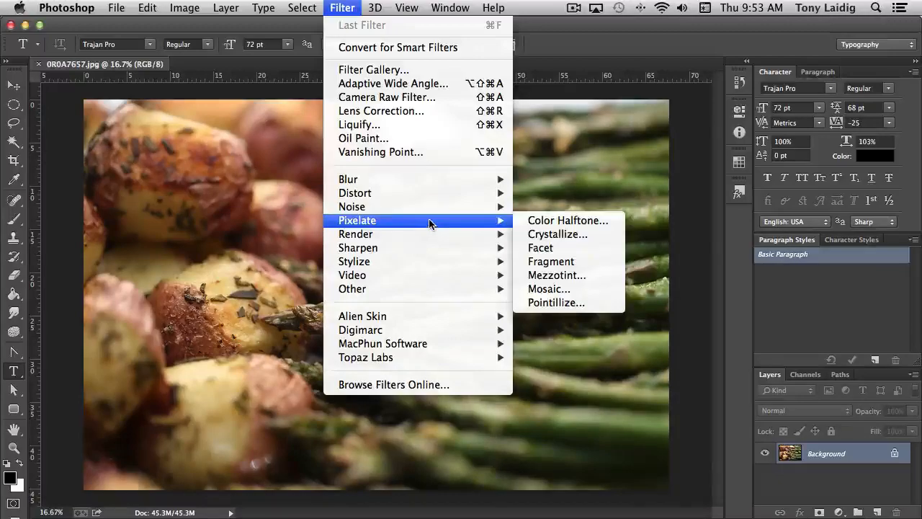
pyautogui.moveTo(425, 239)
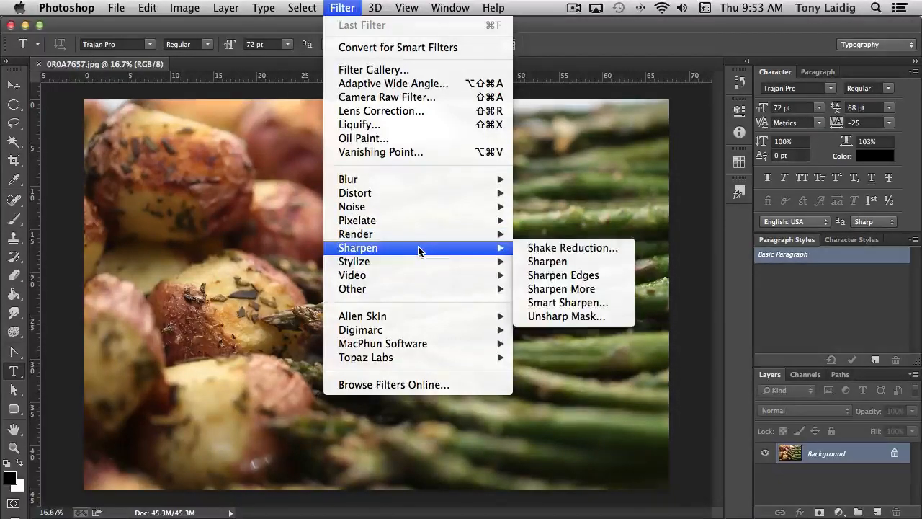
pyautogui.moveTo(421, 282)
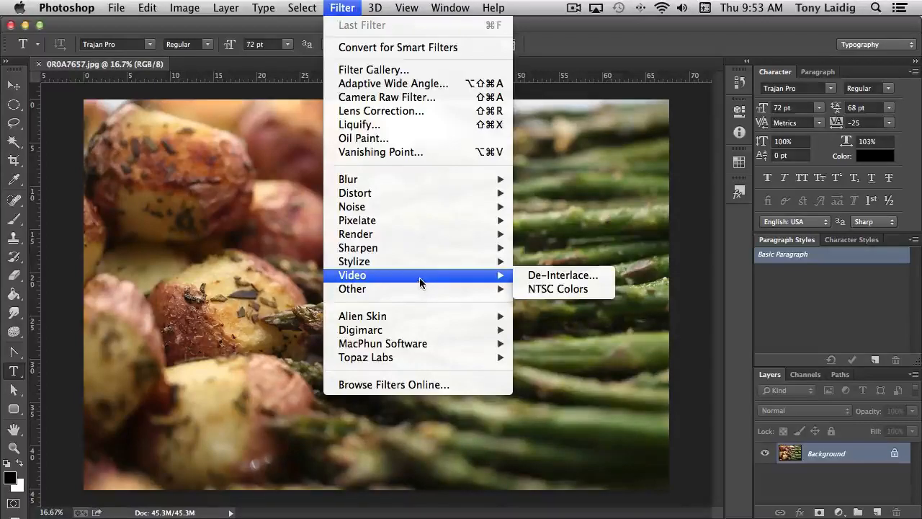
pyautogui.moveTo(454, 289)
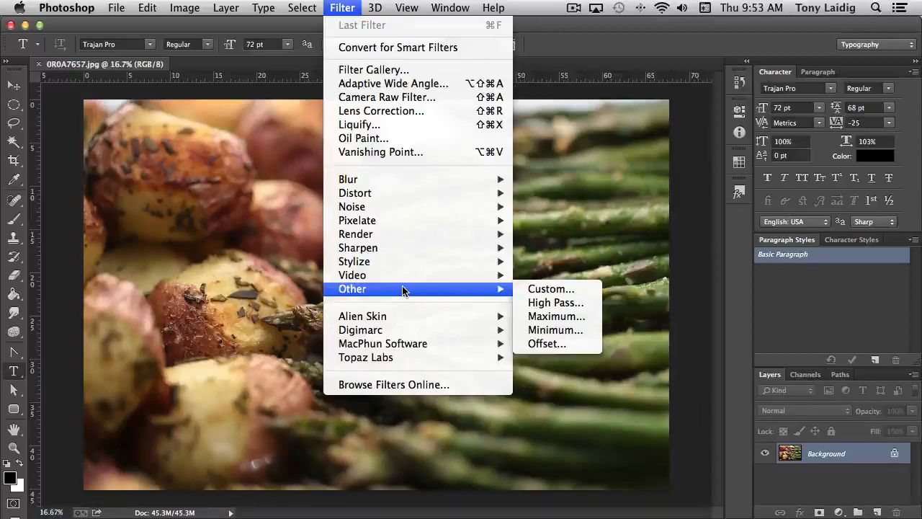
pyautogui.moveTo(358, 318)
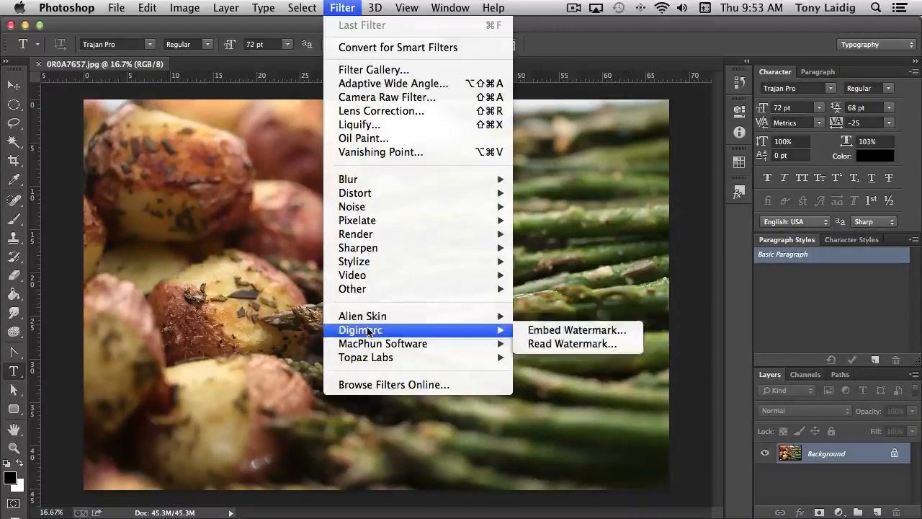
pyautogui.moveTo(356, 359)
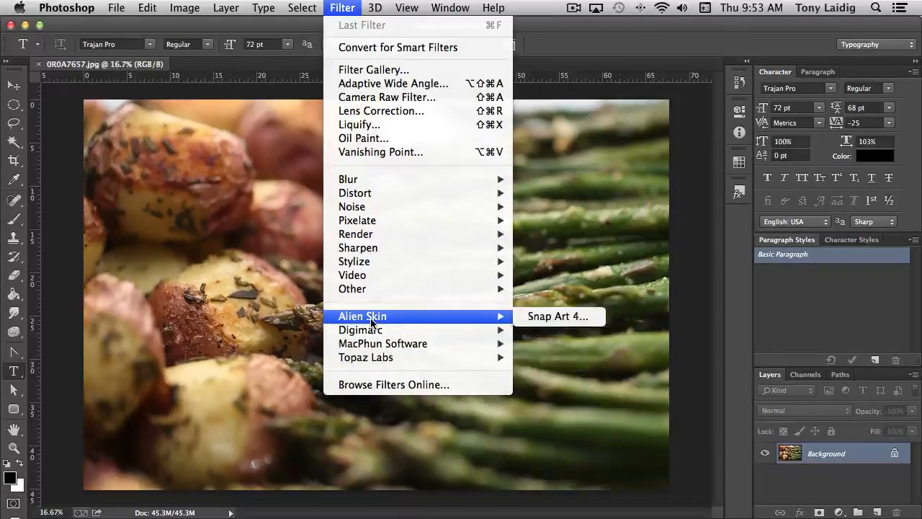
pyautogui.moveTo(482, 222)
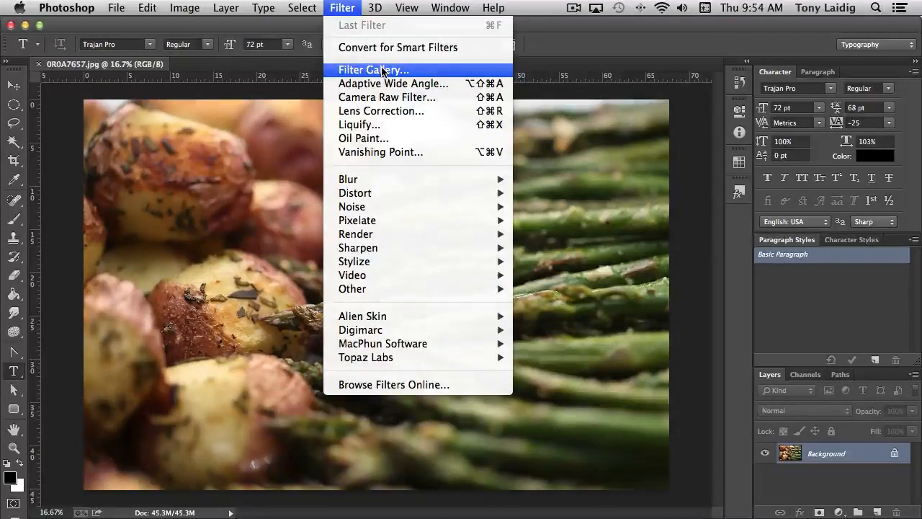
# Open the Filter Gallery for the food photo and fit the whole image in the preview at 12.5%
pyautogui.click(382, 70)
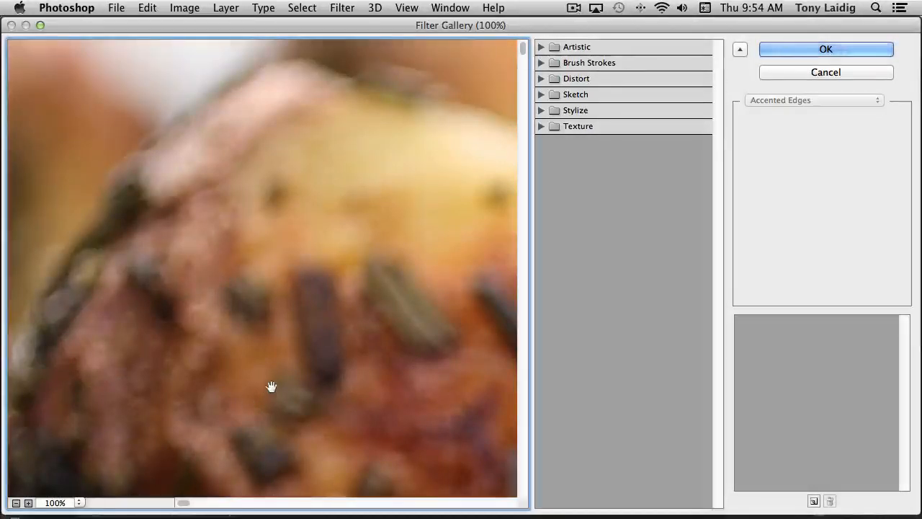
pyautogui.click(16, 503)
pyautogui.click(15, 502)
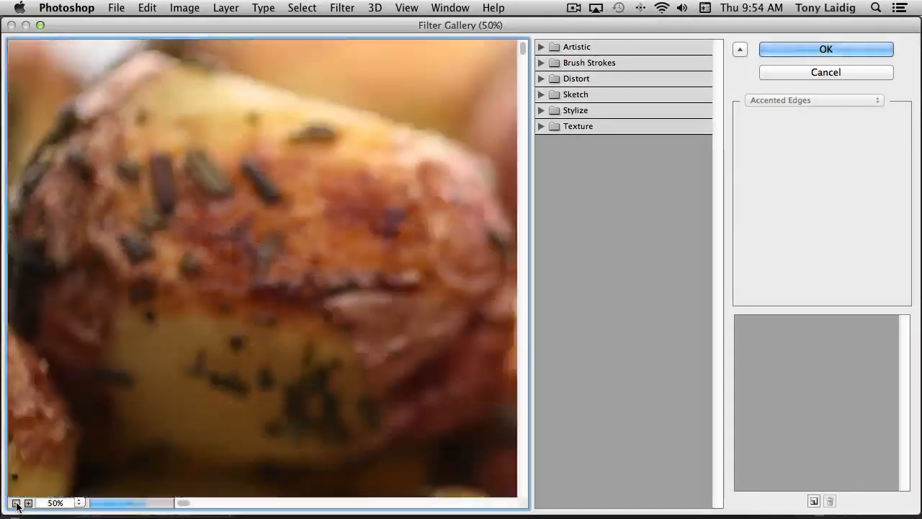
pyautogui.click(16, 502)
pyautogui.click(16, 503)
pyautogui.click(16, 502)
pyautogui.click(16, 503)
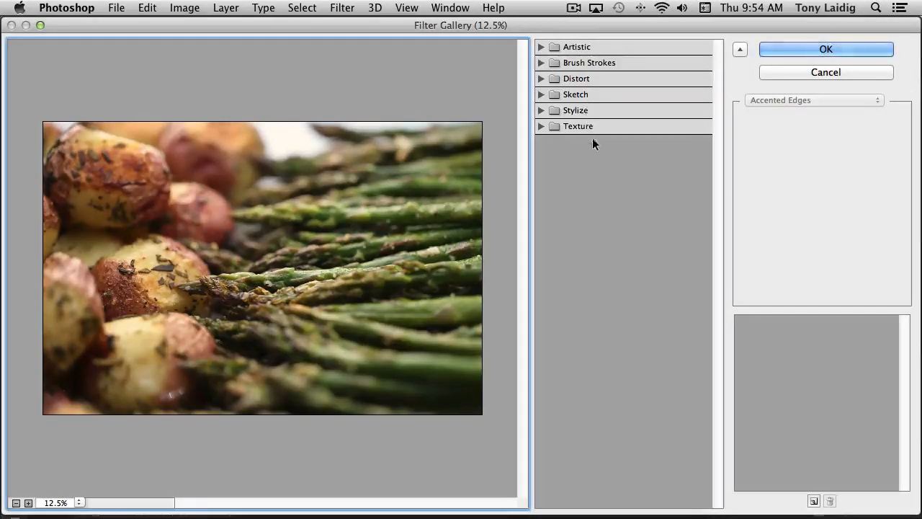
# Preview the artistic Colored Pencil filter, and Cutout with Number of Levels 6 and Edge Simplicity 1
pyautogui.click(541, 47)
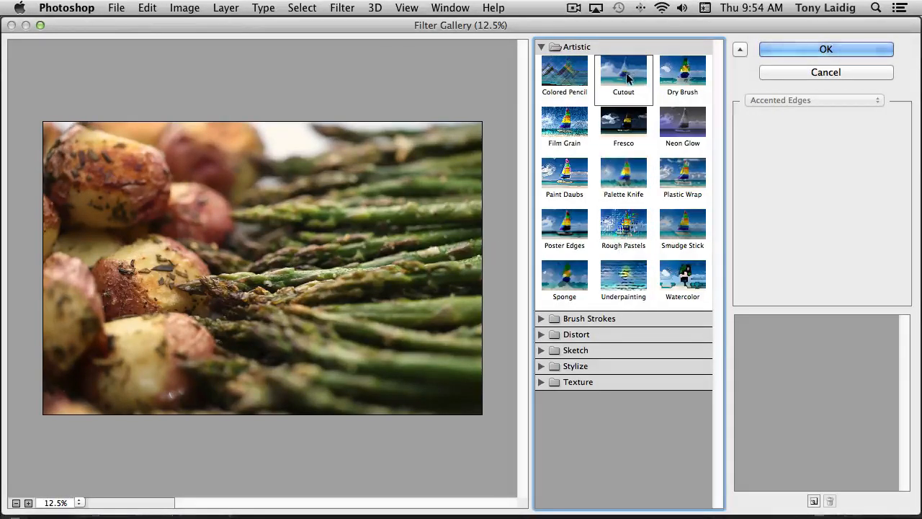
pyautogui.click(566, 77)
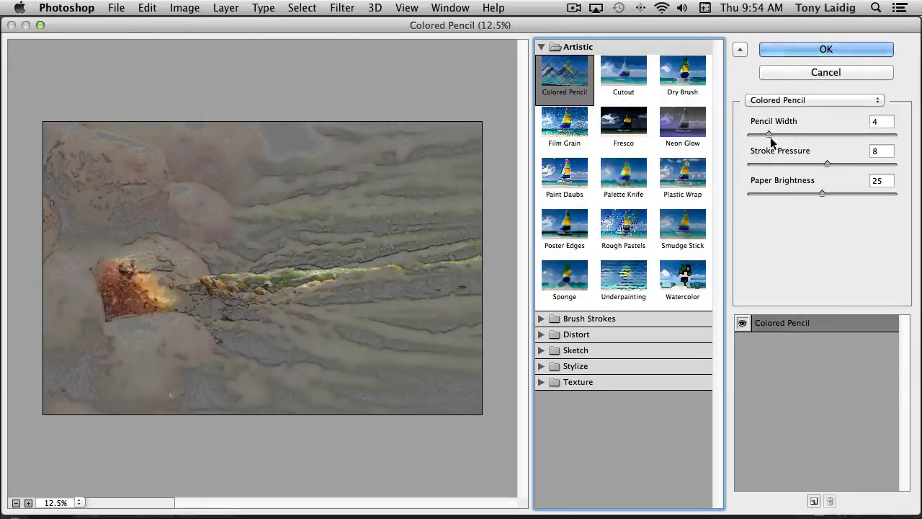
pyautogui.click(626, 75)
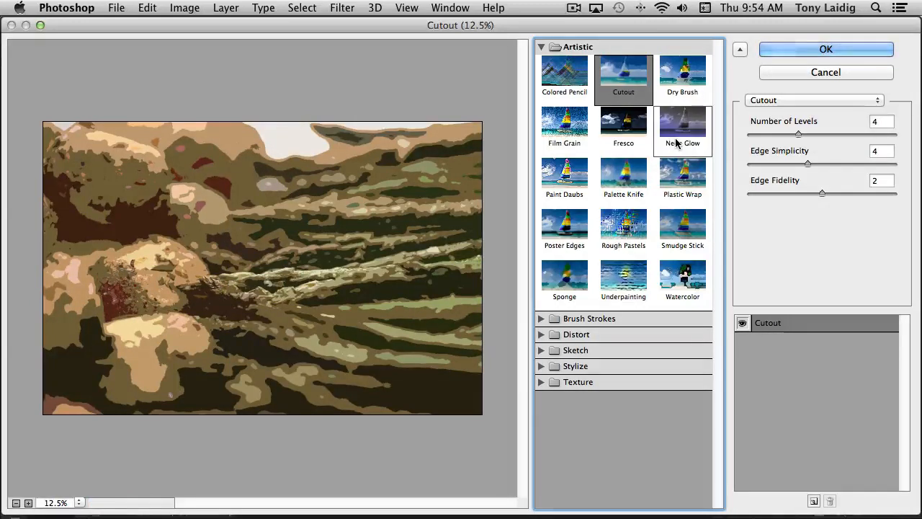
pyautogui.moveTo(798, 134); pyautogui.dragTo(858, 136)
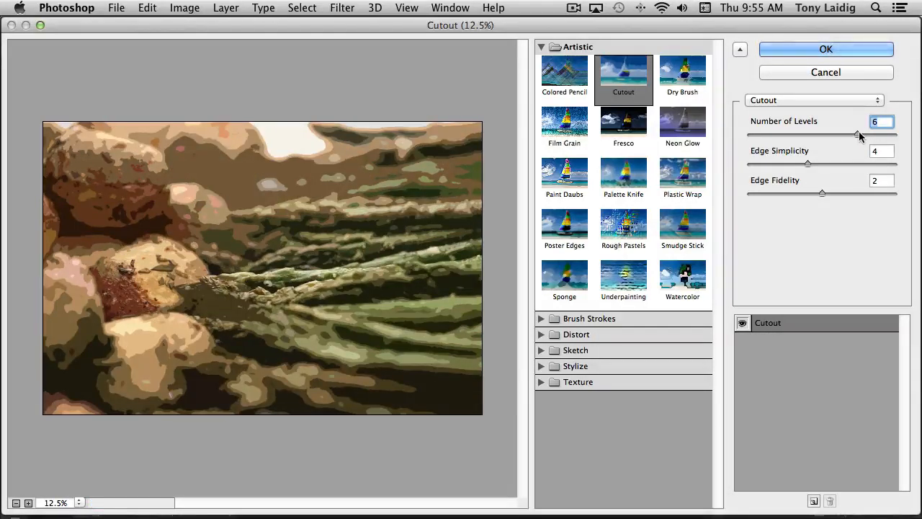
pyautogui.moveTo(808, 164); pyautogui.dragTo(768, 165)
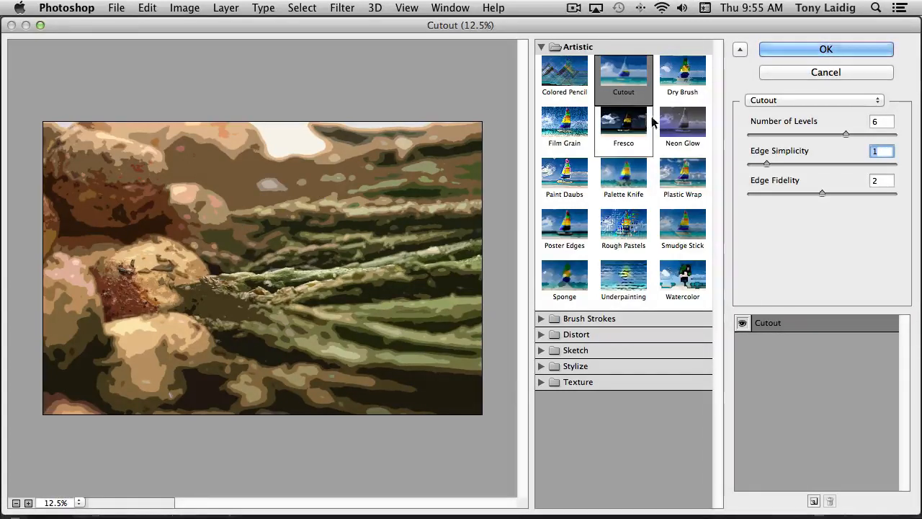
# Try the Dry Brush filter at different settings, ending with Brush Size 7 and Brush Detail 1
pyautogui.click(682, 81)
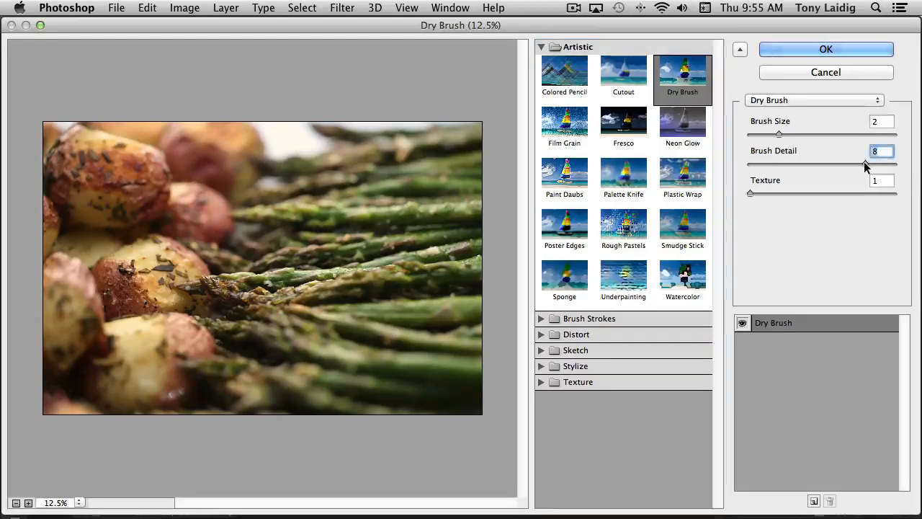
pyautogui.moveTo(864, 162); pyautogui.dragTo(894, 164)
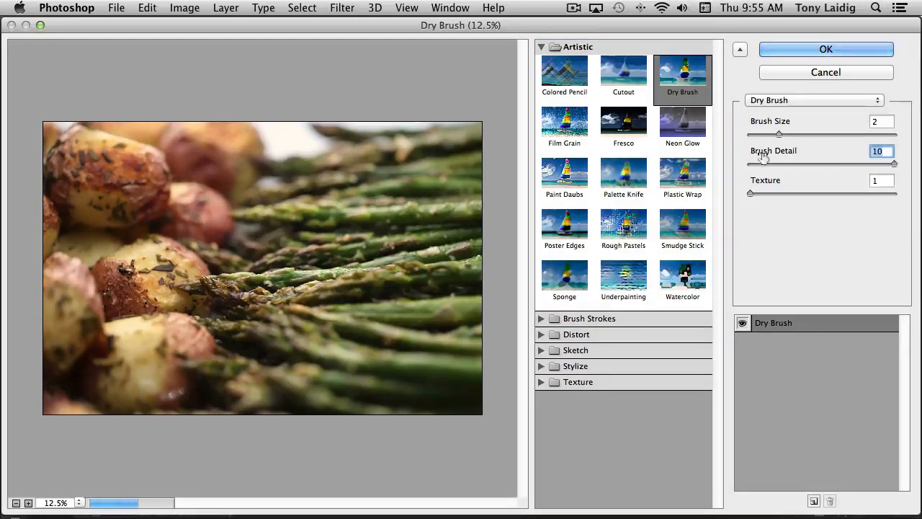
pyautogui.moveTo(776, 134); pyautogui.dragTo(737, 139)
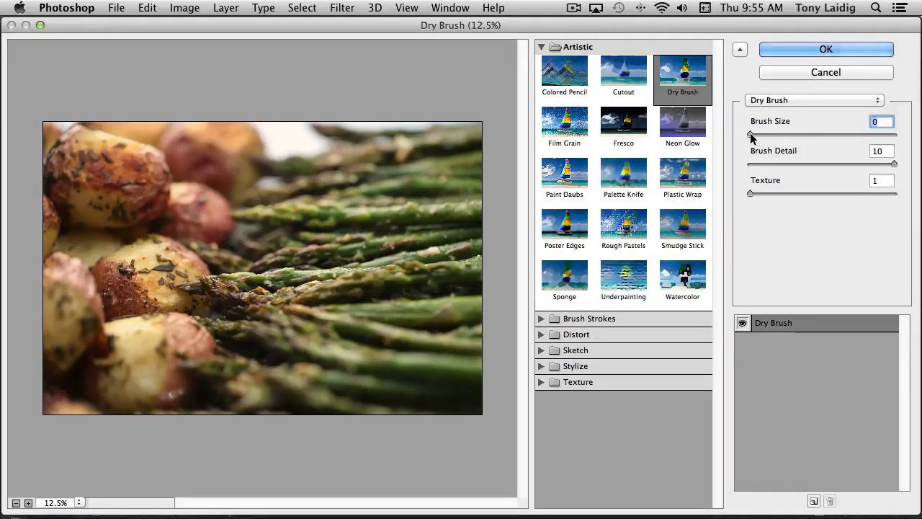
pyautogui.moveTo(751, 134); pyautogui.dragTo(857, 135)
pyautogui.moveTo(894, 163); pyautogui.dragTo(785, 167)
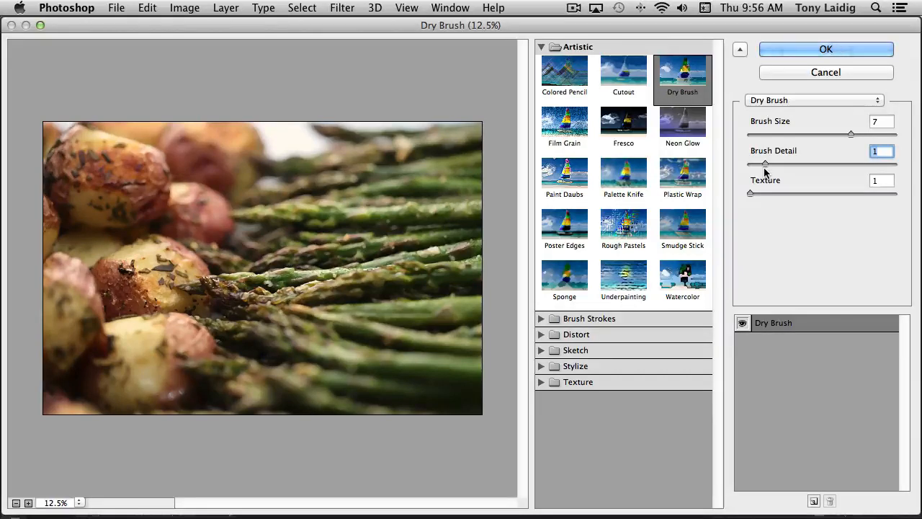
# Preview the Film Grain filter and examine its effect on the asparagus up close
pyautogui.click(573, 128)
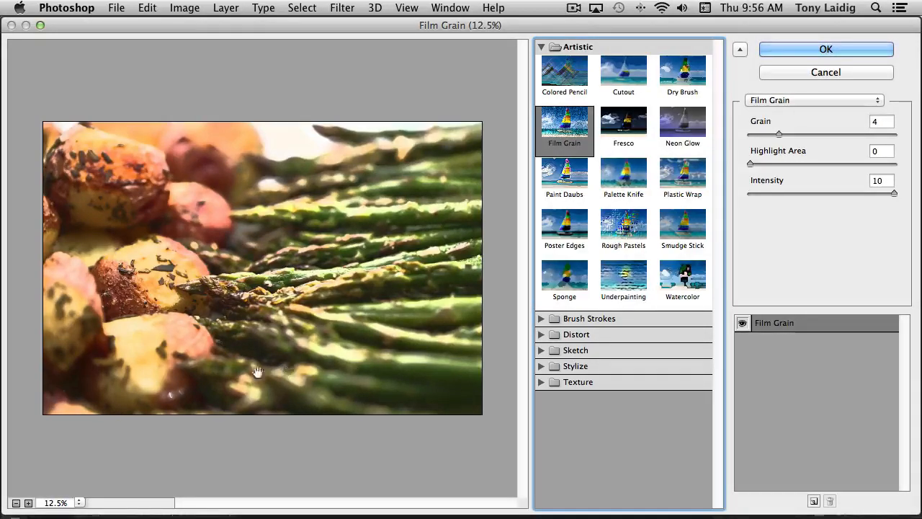
pyautogui.click(28, 503)
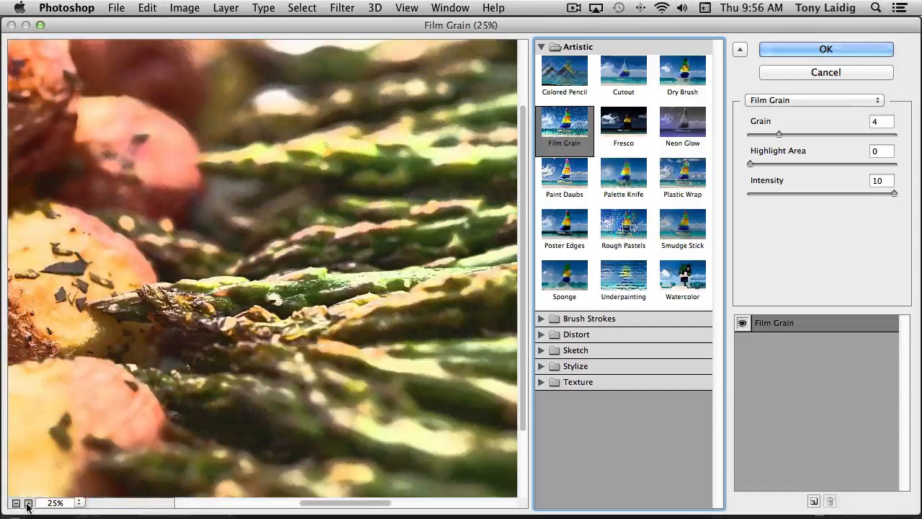
pyautogui.click(28, 503)
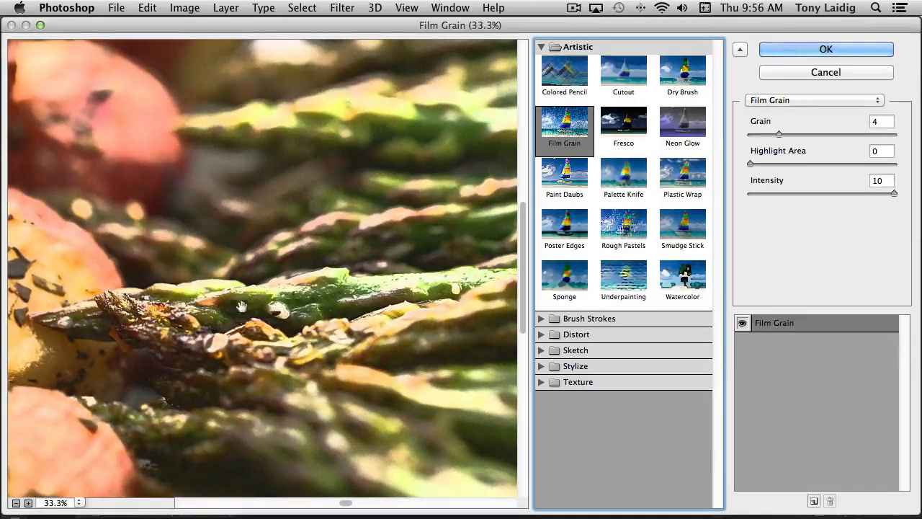
# Preview the artistic Fresco, Palette Knife, Rough Pastels and Underpainting filters on the photo one after another
pyautogui.click(636, 126)
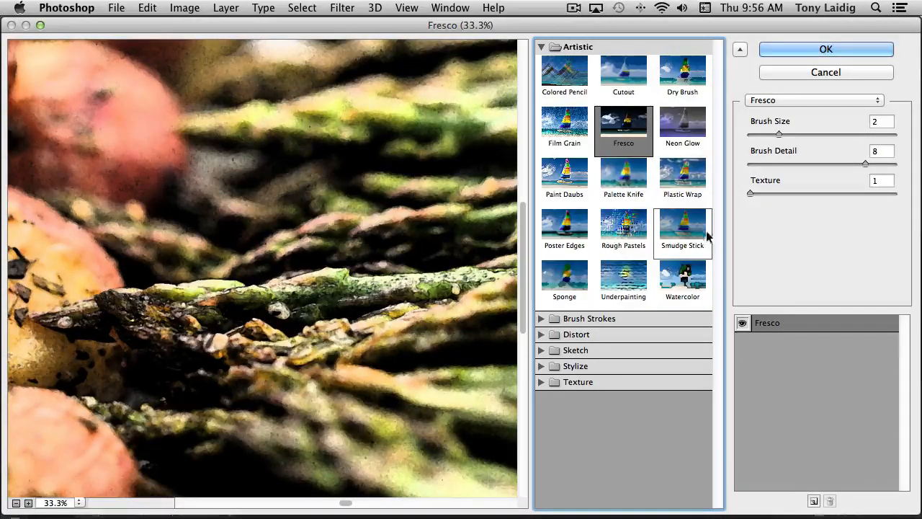
pyautogui.click(633, 180)
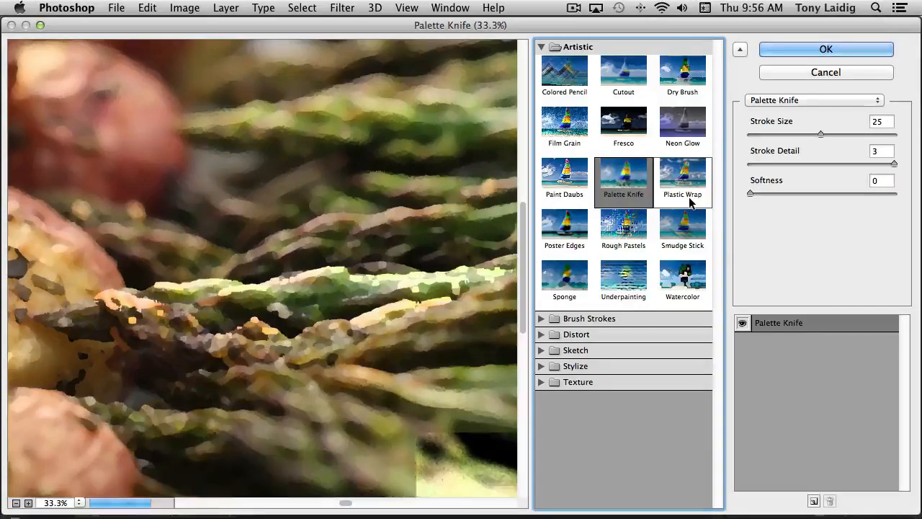
pyautogui.click(623, 227)
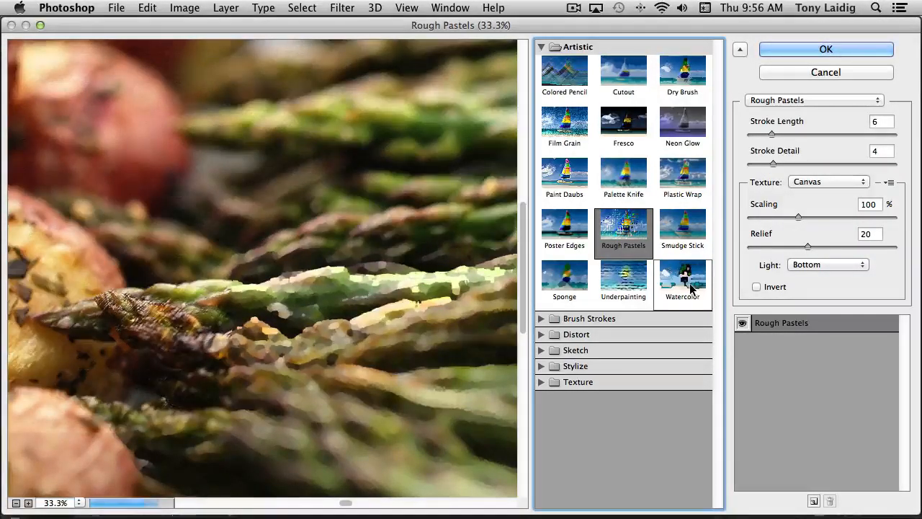
pyautogui.click(627, 279)
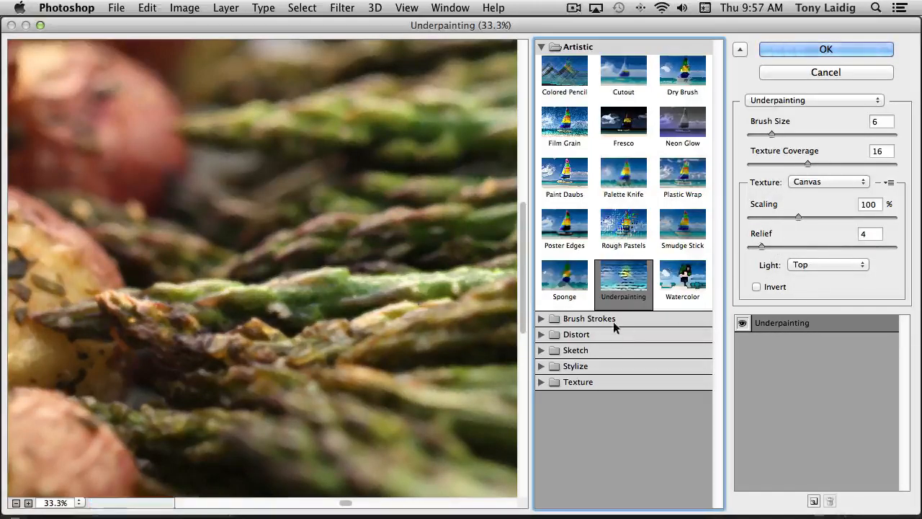
# Preview the Brush Strokes filters Sprayed Strokes, Ink Outlines and Accented Edges on the photo
pyautogui.click(542, 322)
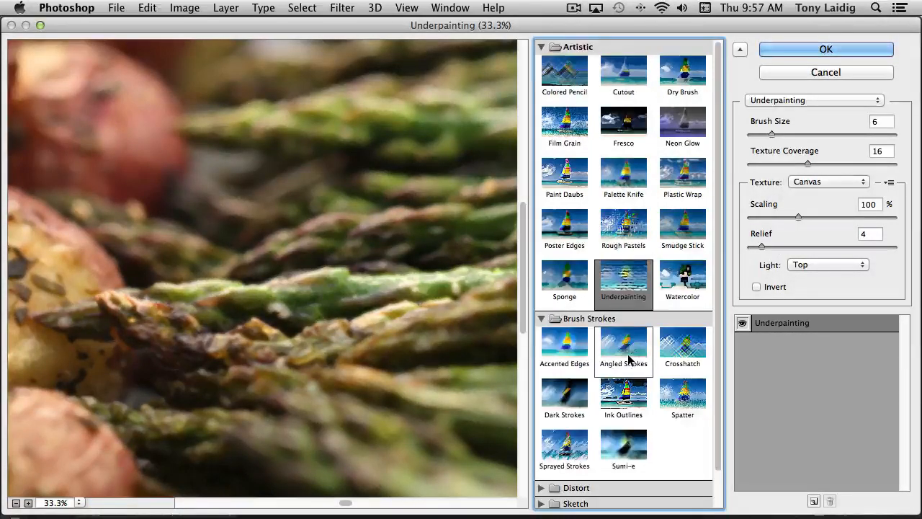
pyautogui.scroll(-2, 627, 360)
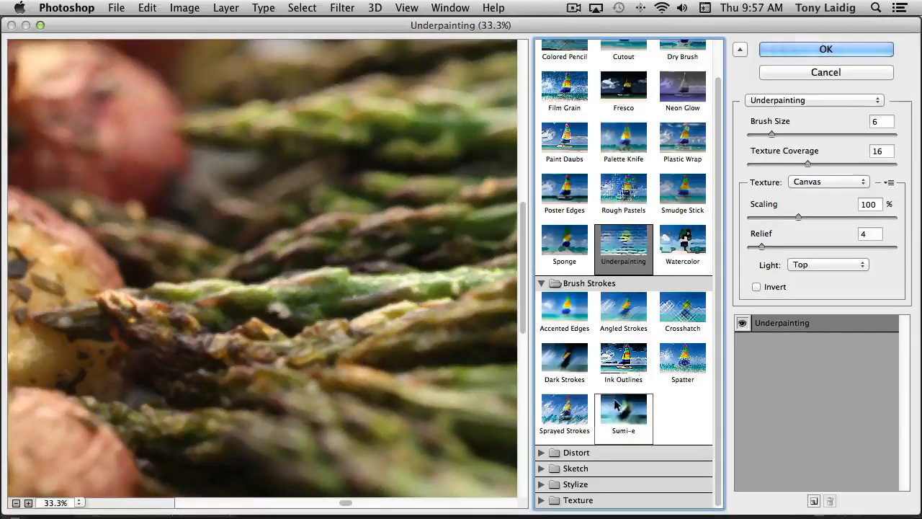
pyautogui.click(568, 412)
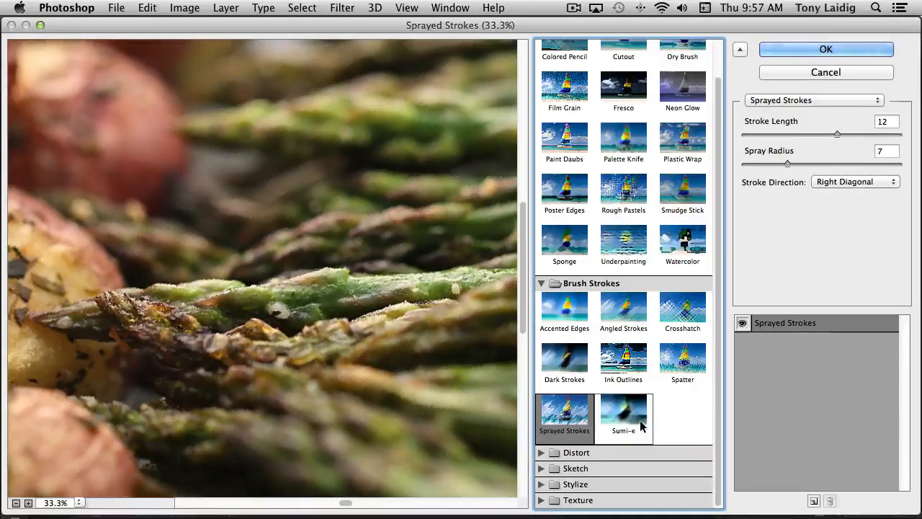
pyautogui.click(640, 363)
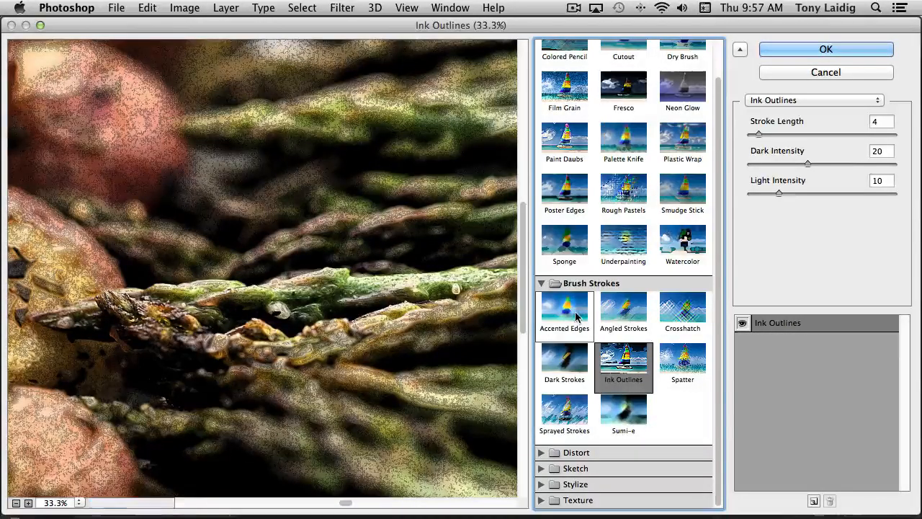
pyautogui.click(573, 314)
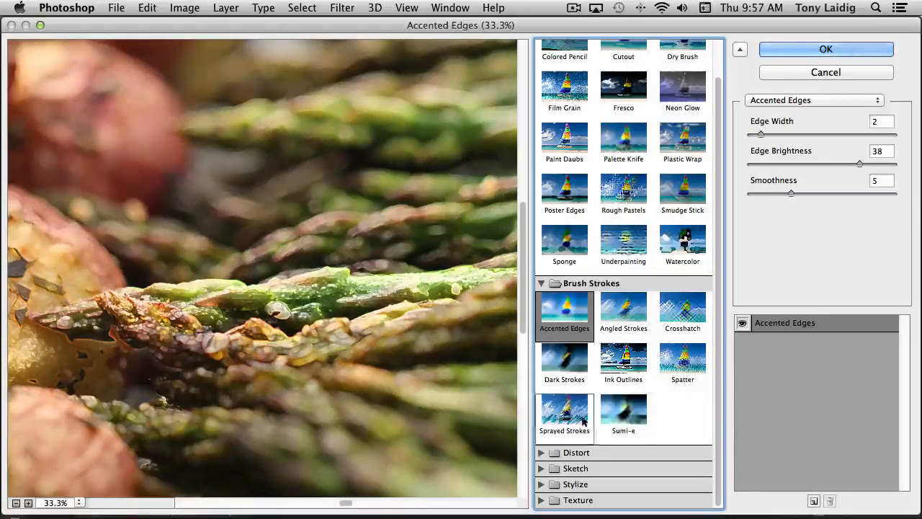
# Preview the Distort filters Glass, with Blocks texture at 116% scaling, and Diffuse Glow on the photo
pyautogui.click(540, 452)
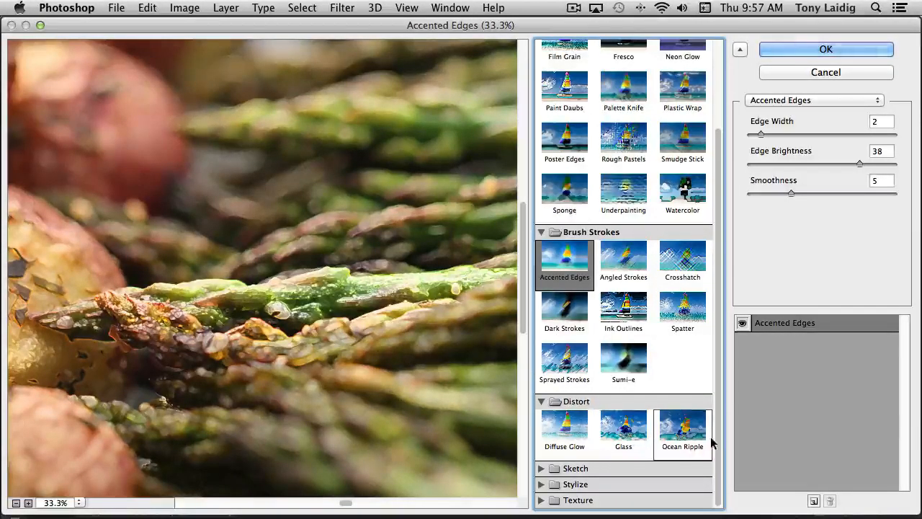
pyautogui.click(623, 429)
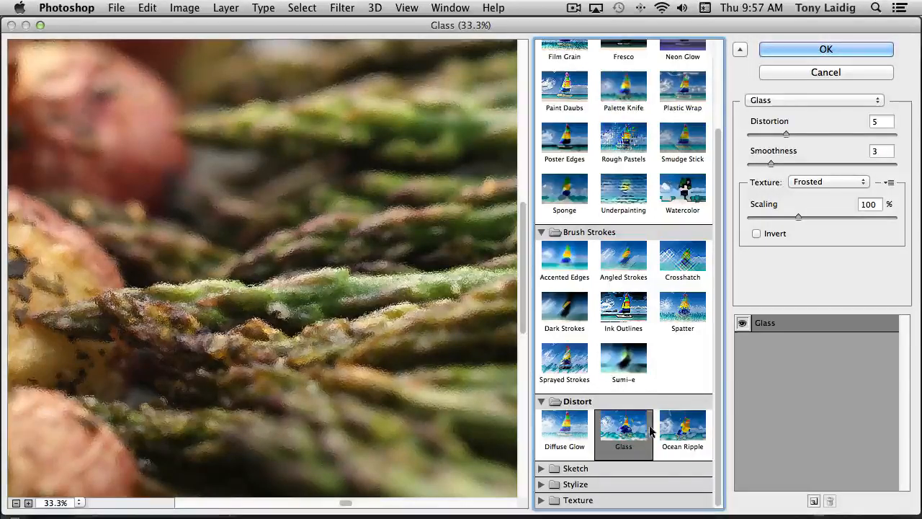
pyautogui.click(813, 184)
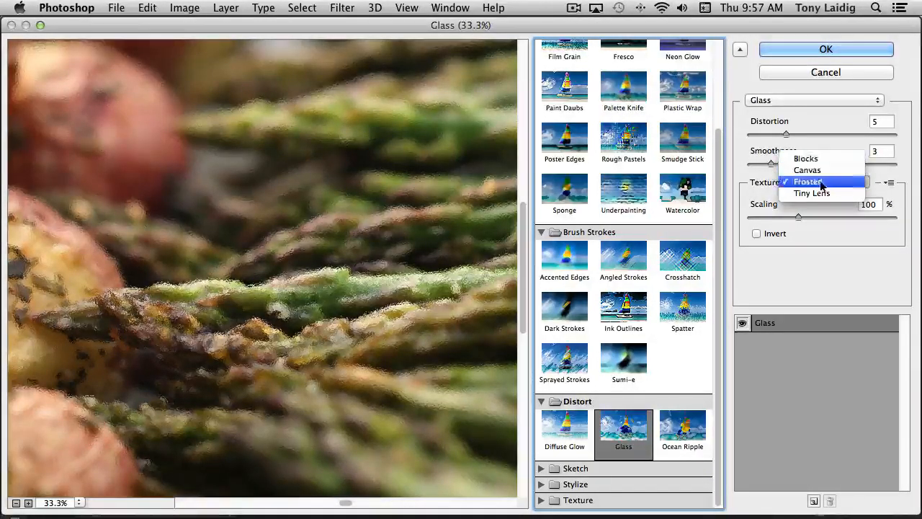
pyautogui.click(825, 159)
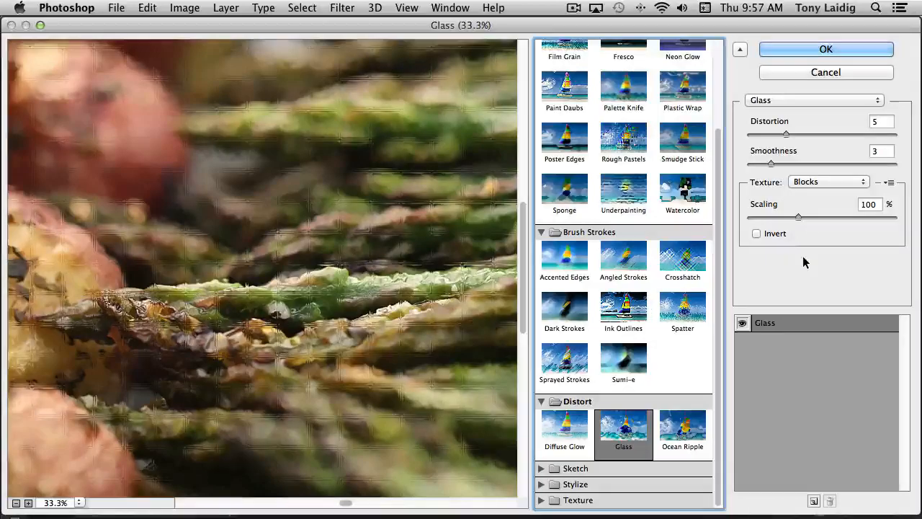
pyautogui.moveTo(798, 217); pyautogui.dragTo(813, 217)
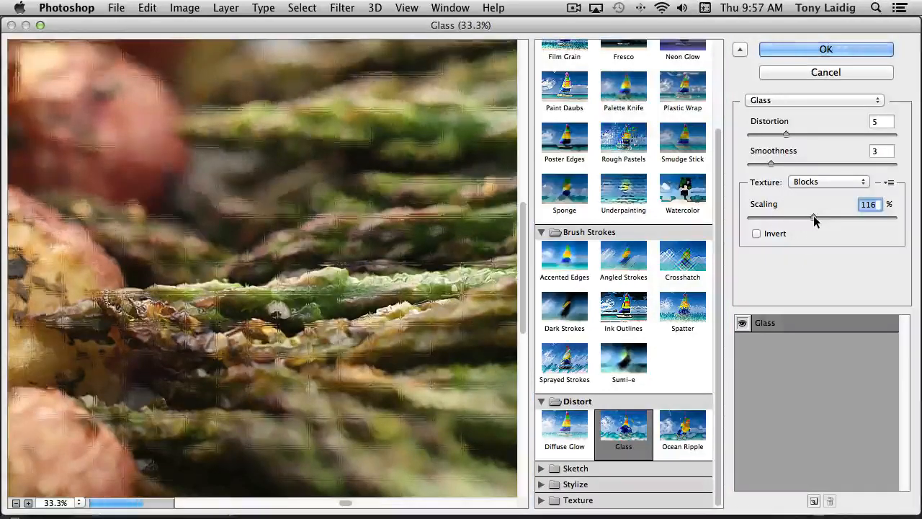
pyautogui.click(549, 430)
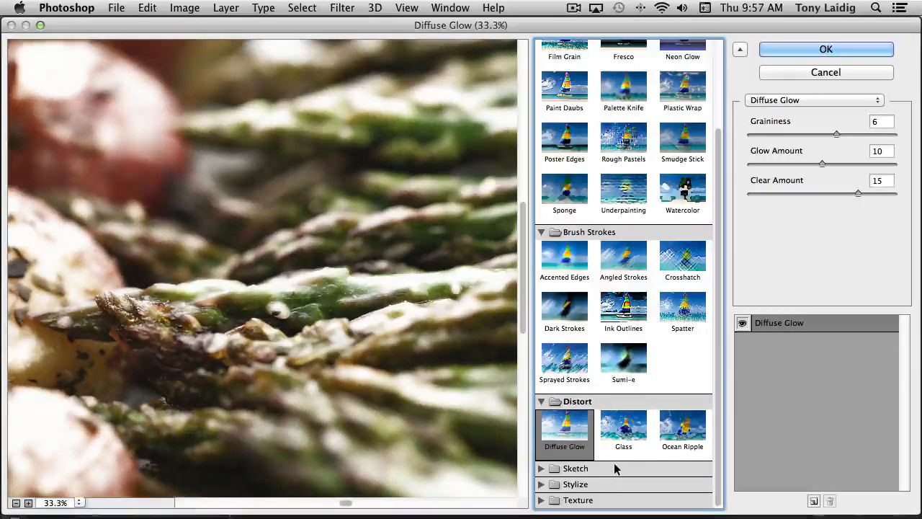
# Preview the Sketch filters Conté Crayon, Reticulation and Water Paper on the photo
pyautogui.click(541, 470)
pyautogui.scroll(-5, 600, 475)
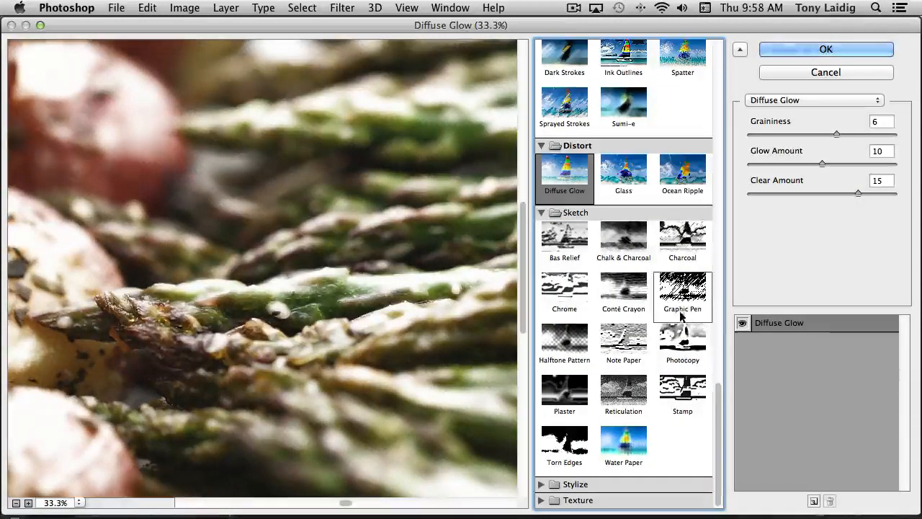
pyautogui.click(631, 303)
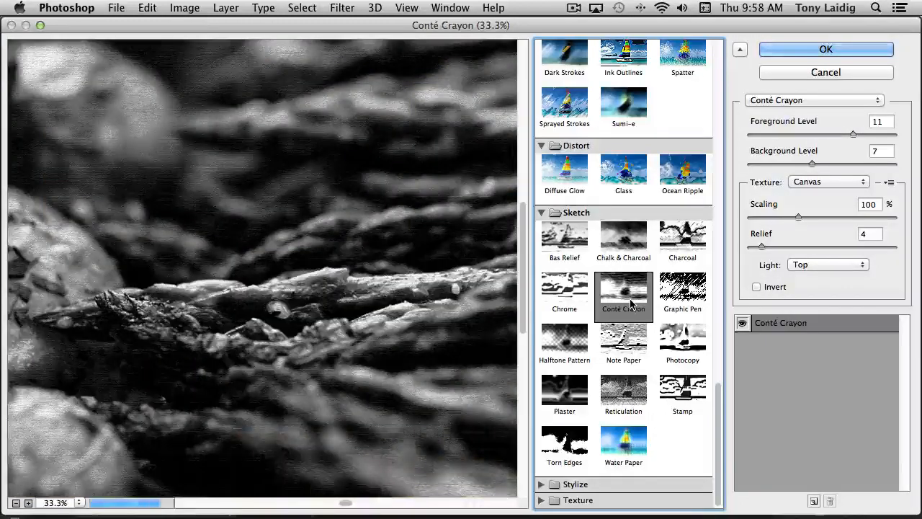
pyautogui.click(635, 403)
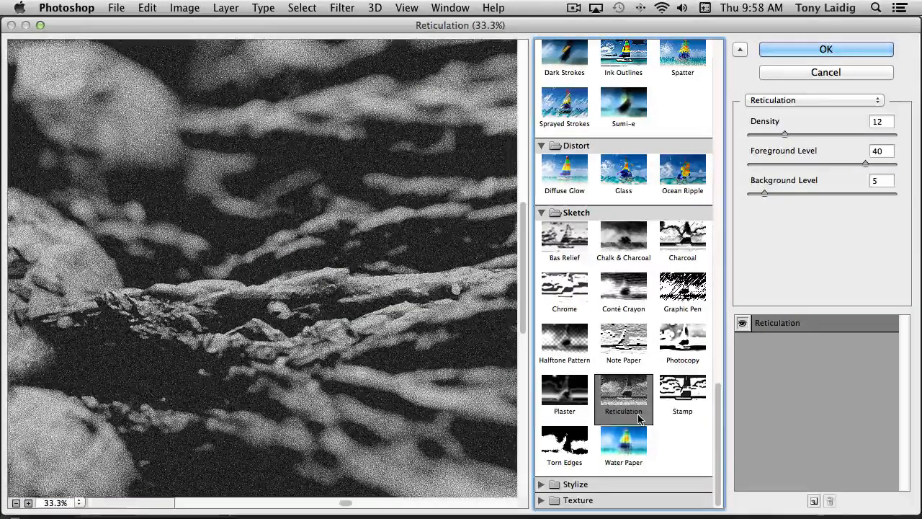
pyautogui.click(642, 432)
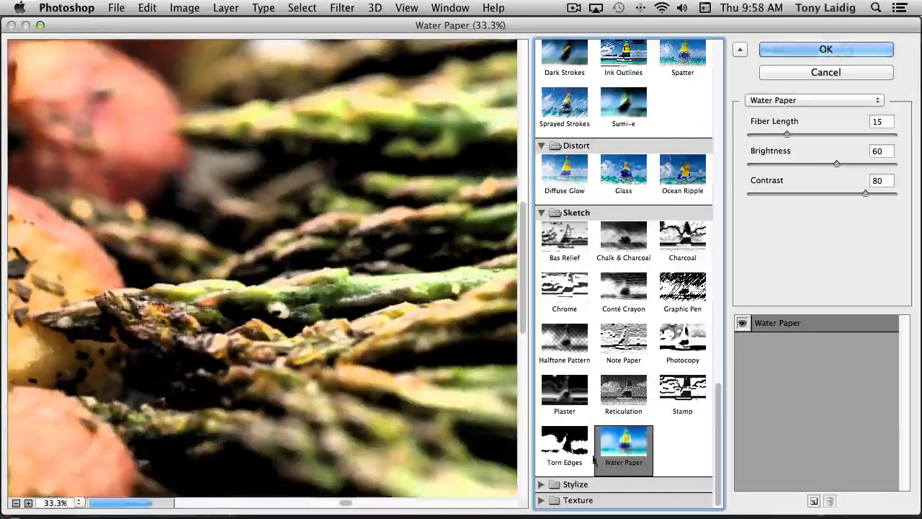
# Preview the Stylize filter Glowing Edges and the Texture filter Stained Glass with Cell Size 4
pyautogui.click(541, 484)
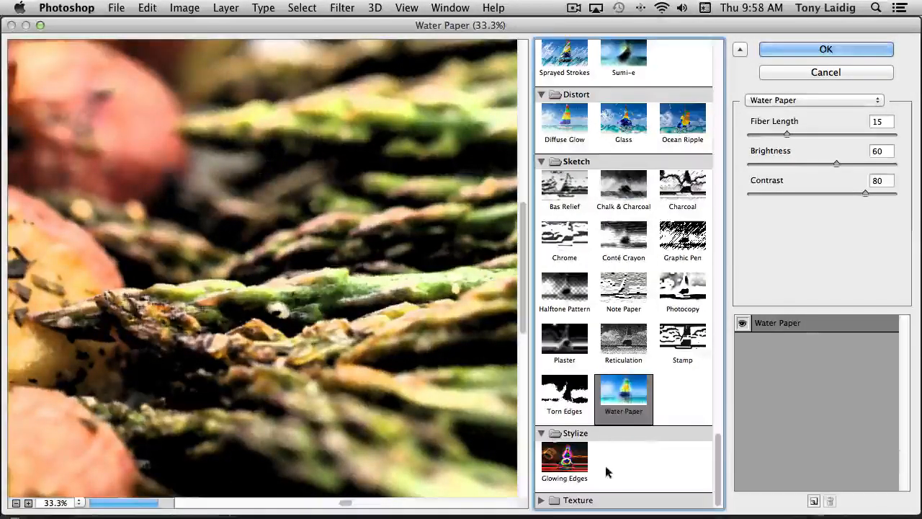
pyautogui.click(577, 465)
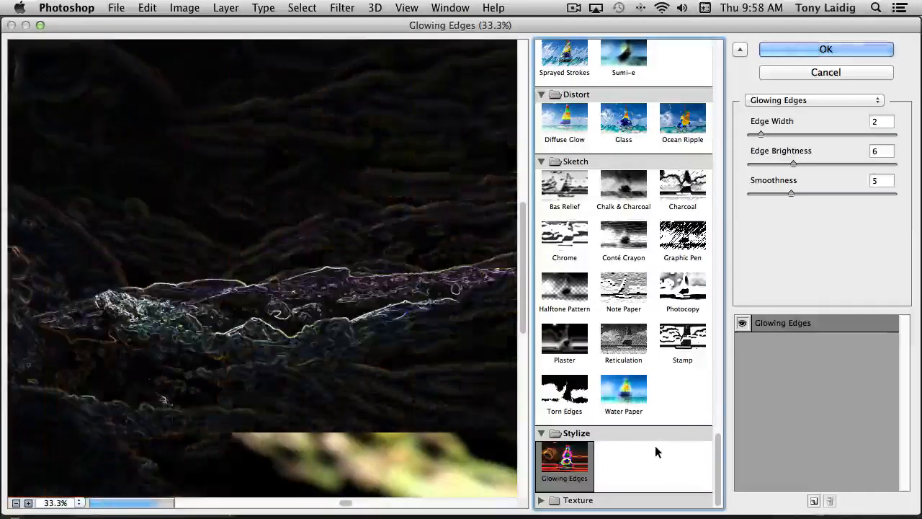
pyautogui.click(541, 500)
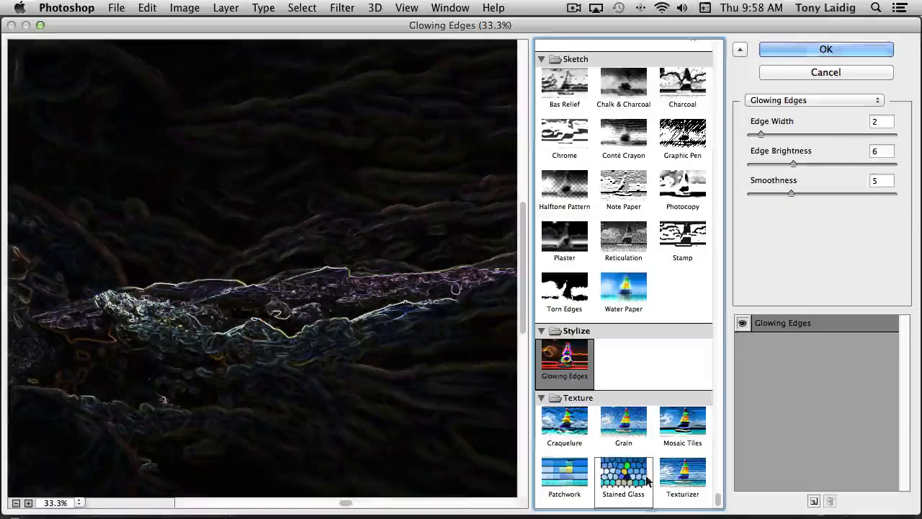
pyautogui.click(638, 478)
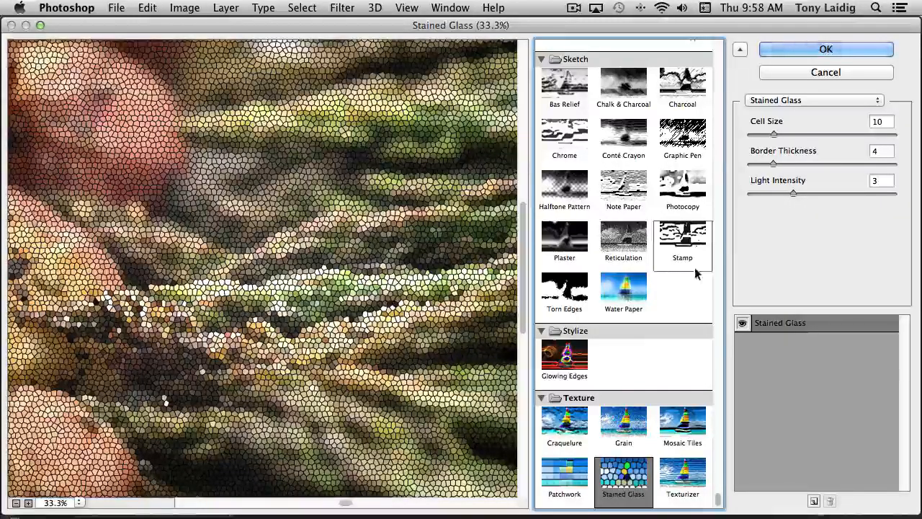
pyautogui.moveTo(776, 133); pyautogui.dragTo(752, 134)
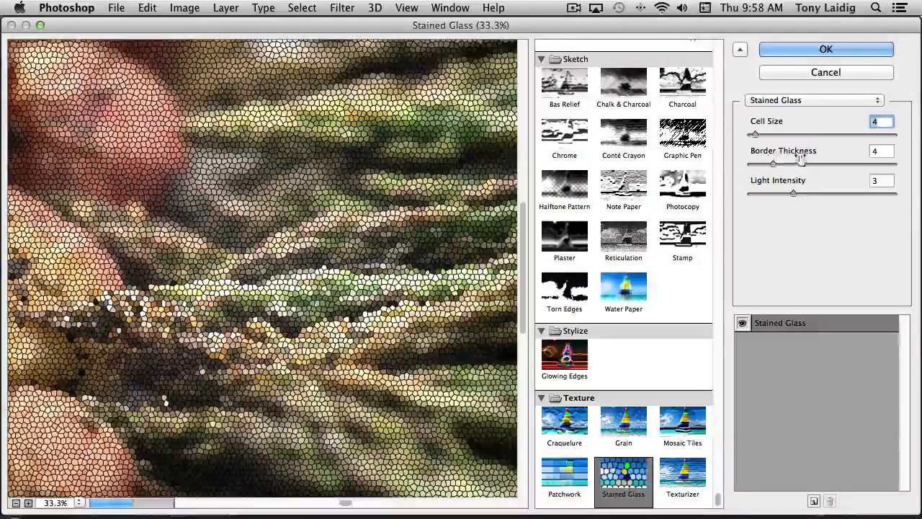
# Choose the Texturizer filter and set its texture to Sandstone
pyautogui.click(687, 488)
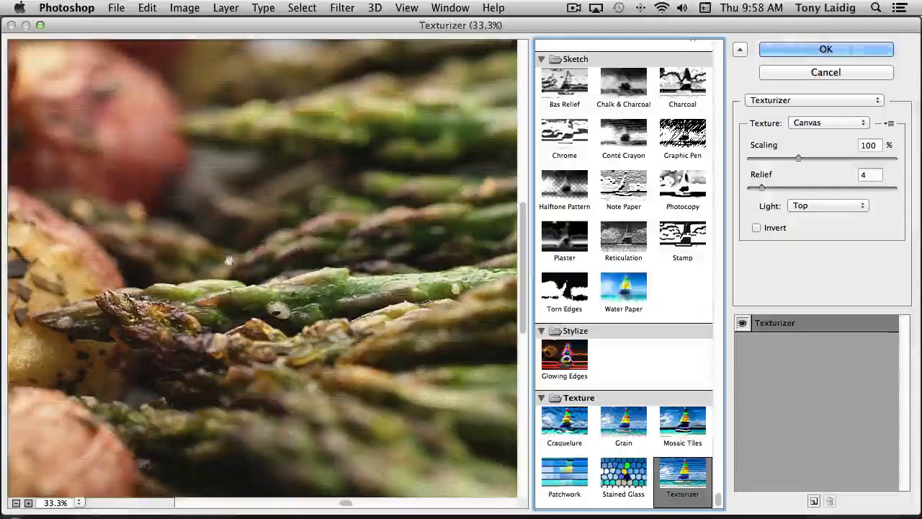
pyautogui.click(821, 122)
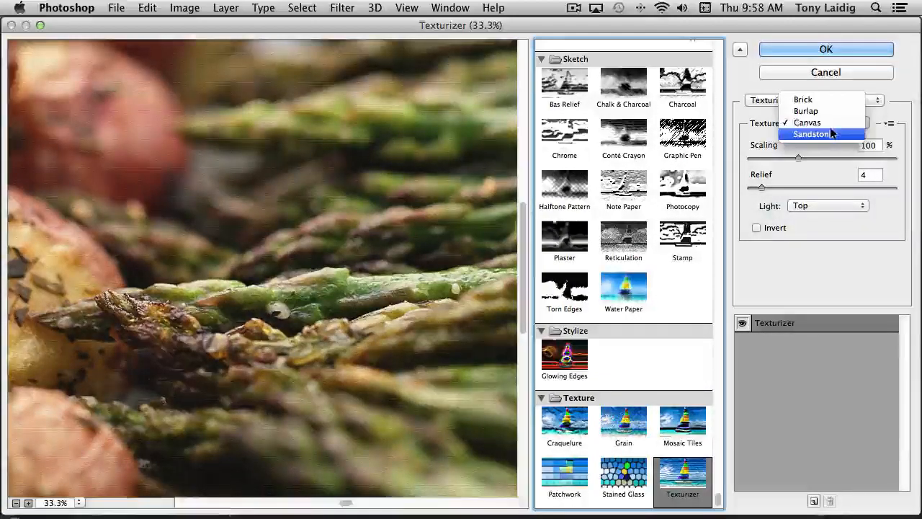
pyautogui.click(818, 136)
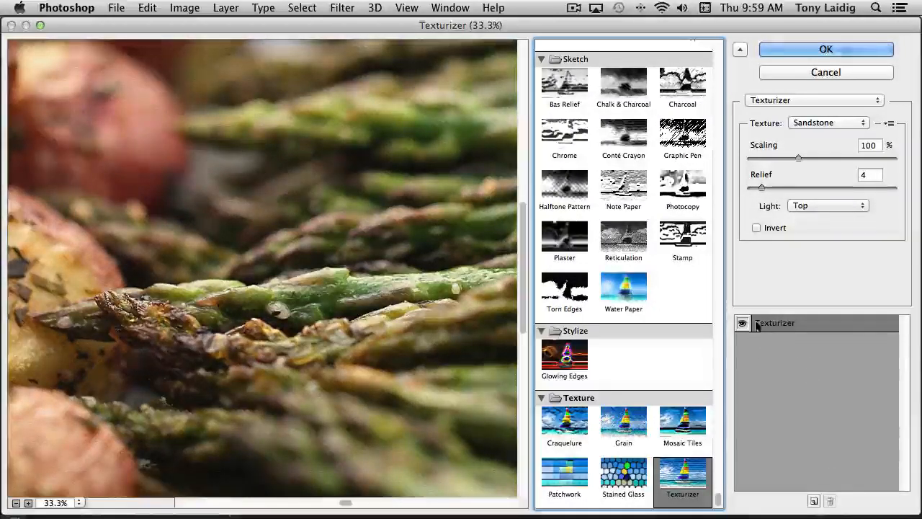
# Try stacking a Dry Brush effect layer above the Texturizer layer, and delete that extra layer
pyautogui.click(813, 500)
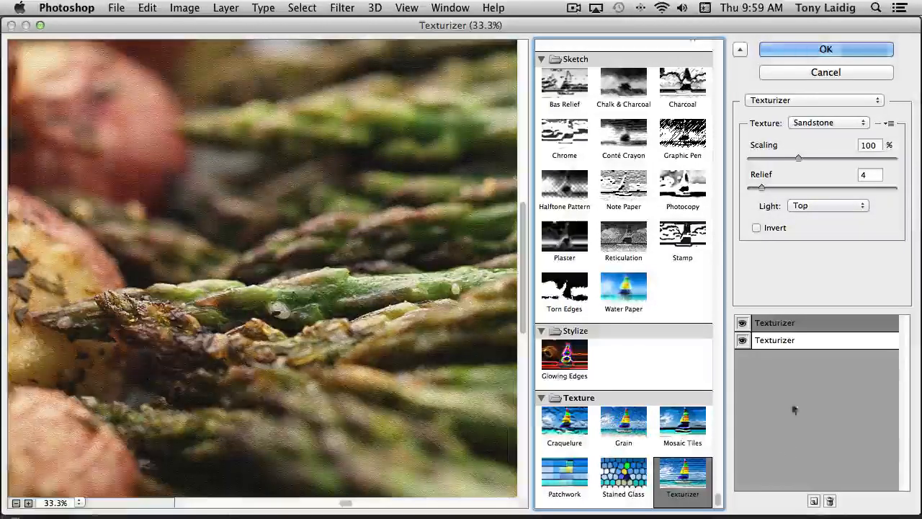
pyautogui.click(783, 324)
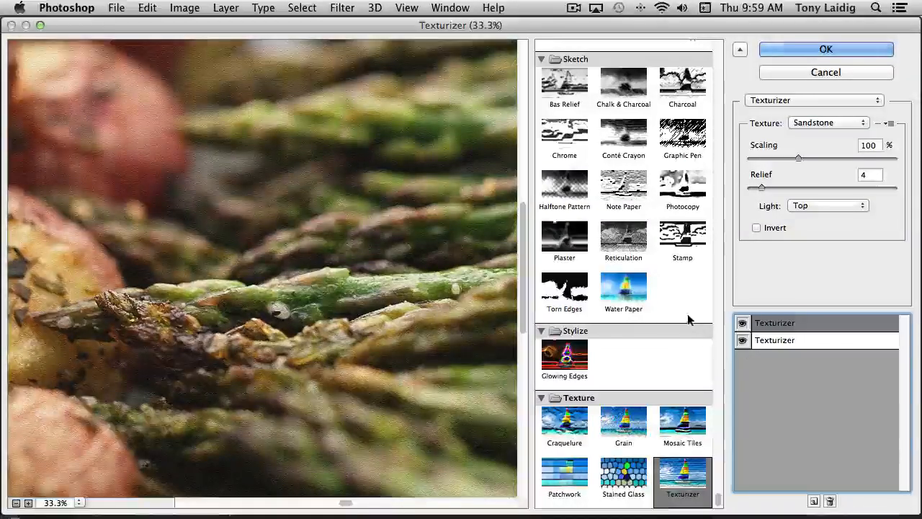
pyautogui.scroll(15, 685, 365)
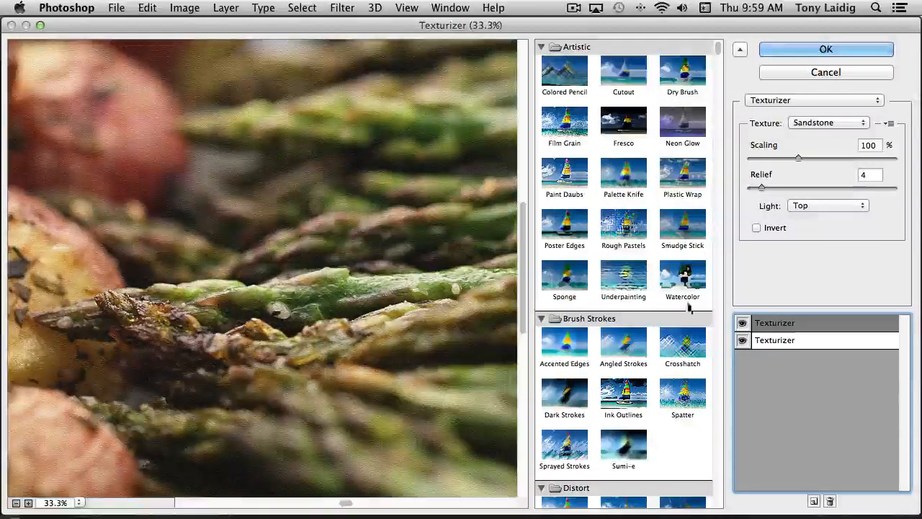
pyautogui.click(682, 72)
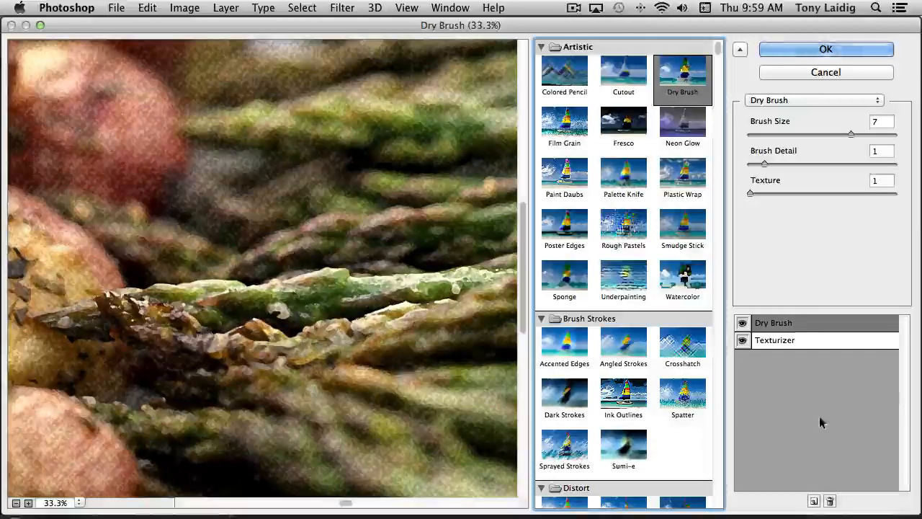
pyautogui.click(829, 500)
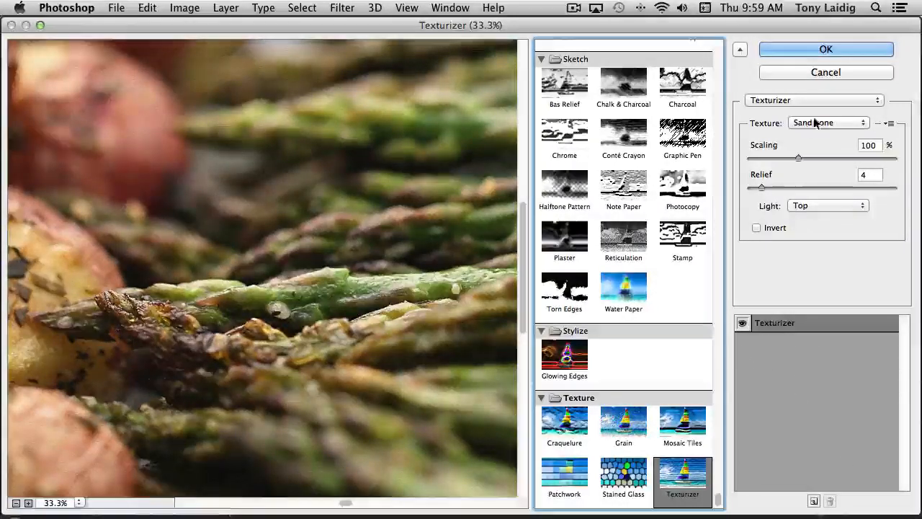
# Apply the Sandstone Texturizer effect to the photo and open the photo in the Liquify filter
pyautogui.click(821, 50)
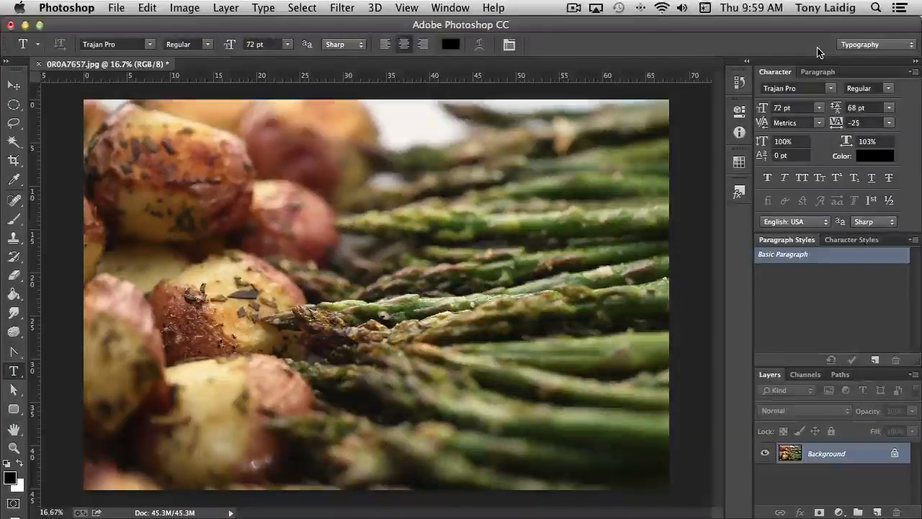
pyautogui.click(336, 6)
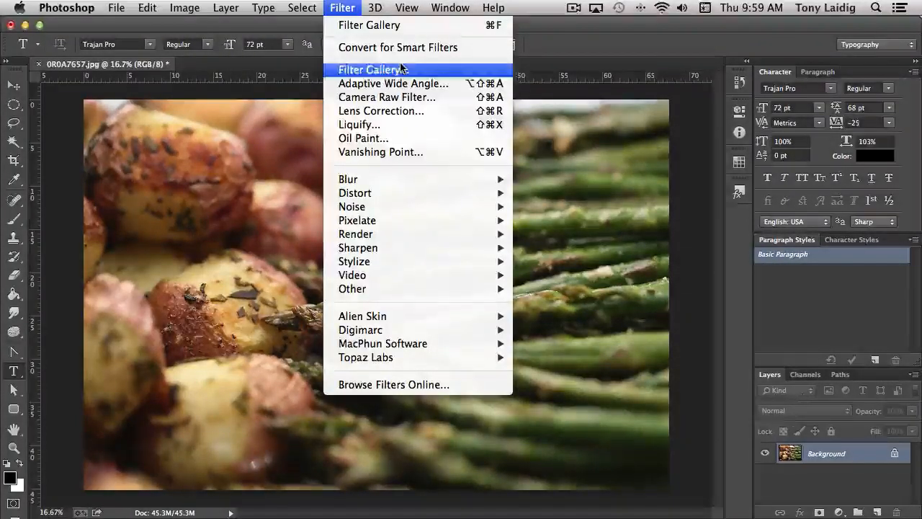
pyautogui.click(400, 126)
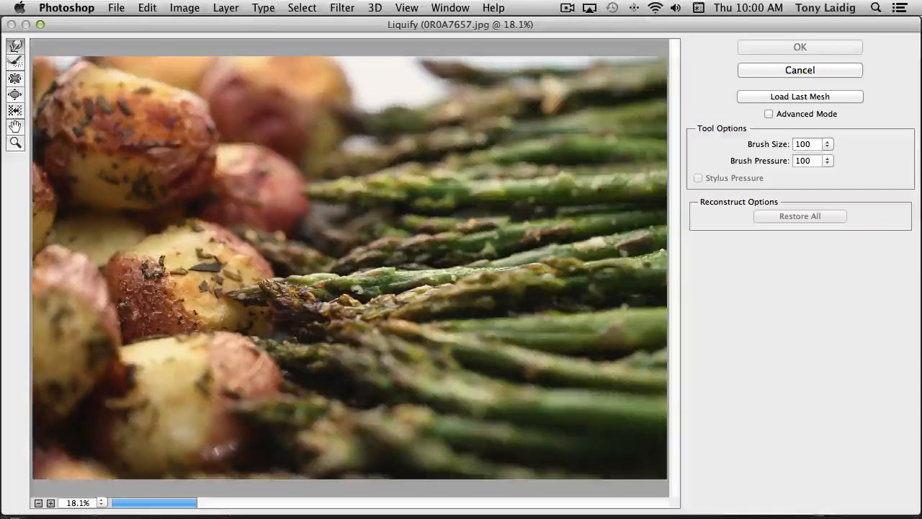
# Push the herb flecks on the middle potato and stretch the asparagus tip using the Forward Warp tool at brush size 100
pyautogui.moveTo(150, 270); pyautogui.dragTo(185, 252)
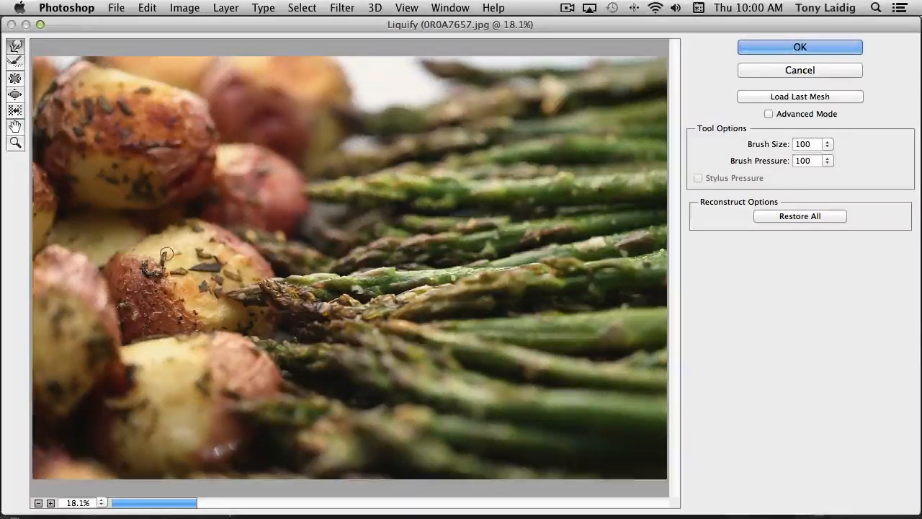
pyautogui.moveTo(233, 293); pyautogui.dragTo(210, 293)
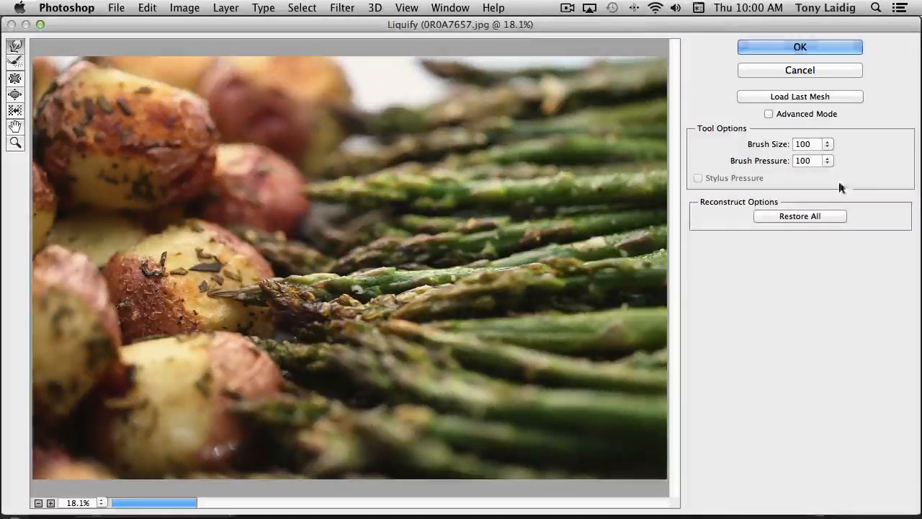
# Enlarge the Forward Warp brush to 1461 and warp the upper and middle potatoes with it
pyautogui.click(826, 144)
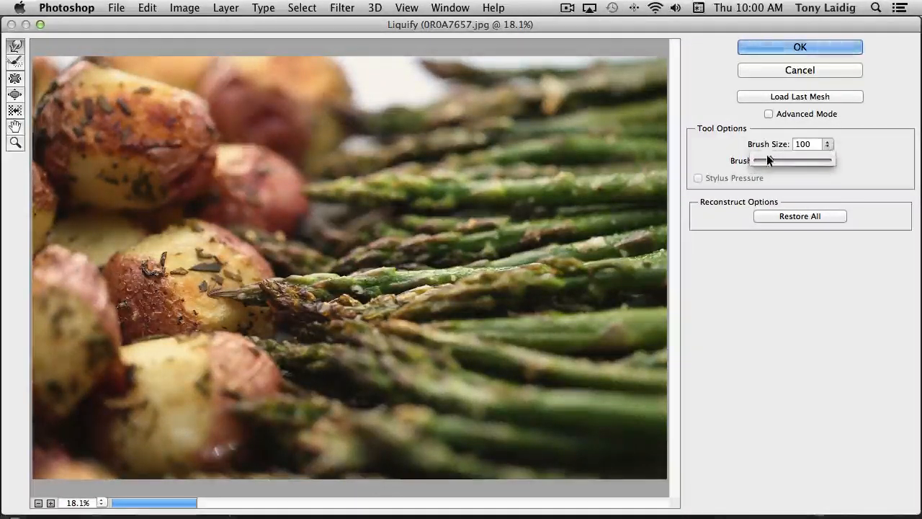
pyautogui.moveTo(768, 156); pyautogui.dragTo(784, 159)
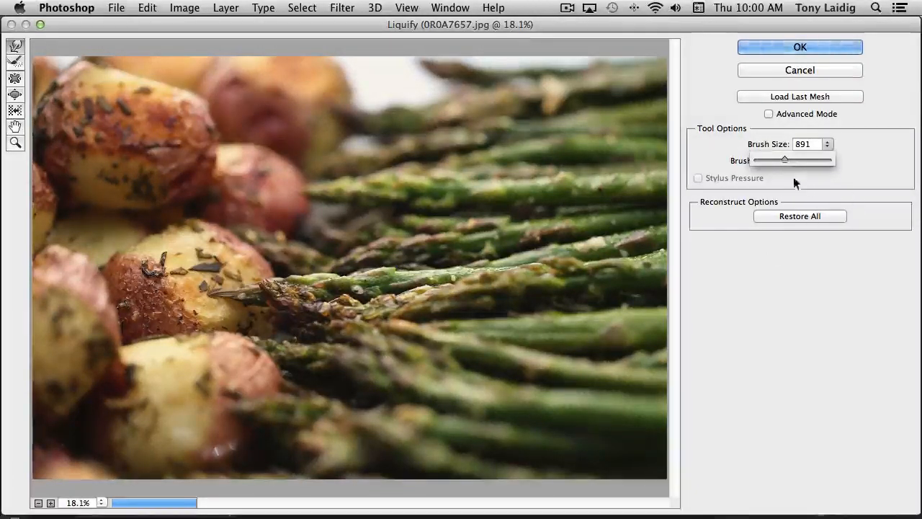
pyautogui.moveTo(783, 157); pyautogui.dragTo(789, 157)
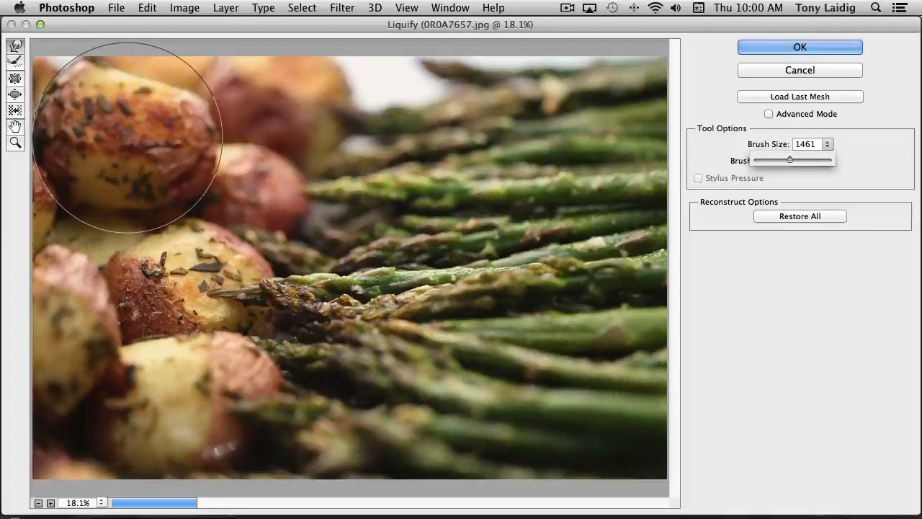
pyautogui.click(127, 137)
pyautogui.moveTo(128, 137)
pyautogui.mouseDown()
pyautogui.moveTo(162, 146)
pyautogui.moveTo(133, 155)
pyautogui.mouseUp()
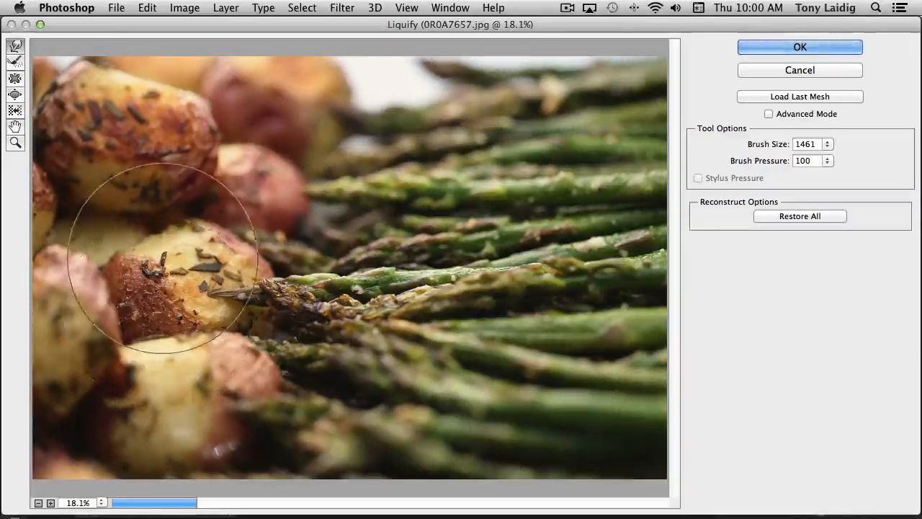
pyautogui.moveTo(165, 257)
pyautogui.mouseDown()
pyautogui.moveTo(169, 283)
pyautogui.moveTo(180, 280)
pyautogui.moveTo(210, 295)
pyautogui.mouseUp()
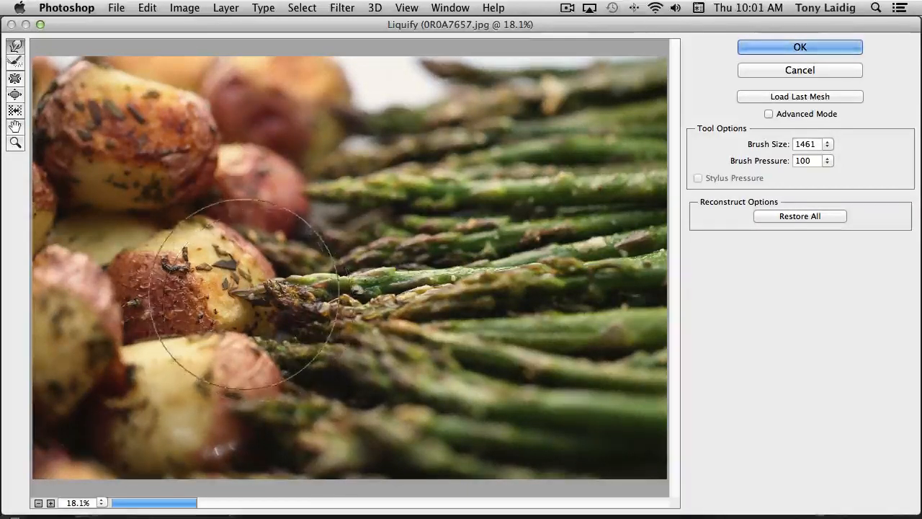
# Pucker the area around the asparagus tips near the photo's centre using the Pucker tool at brush size 2362
pyautogui.click(16, 62)
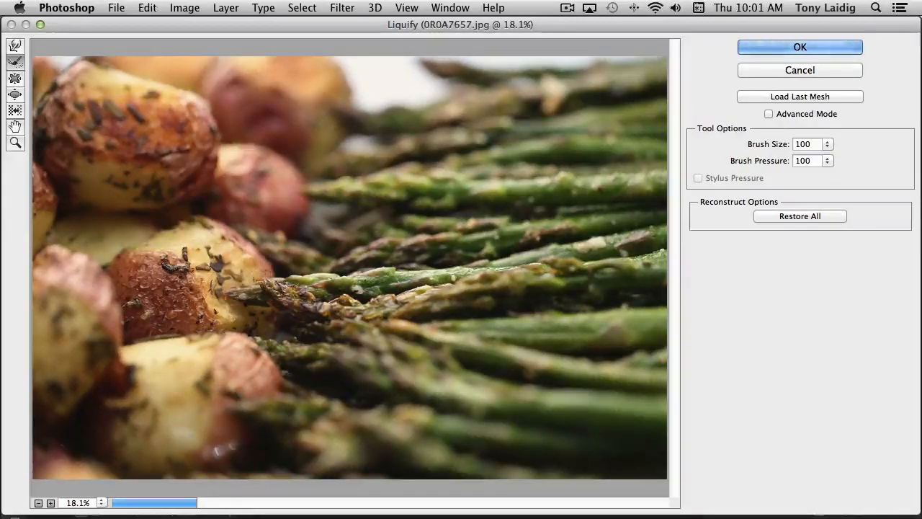
pyautogui.click(17, 79)
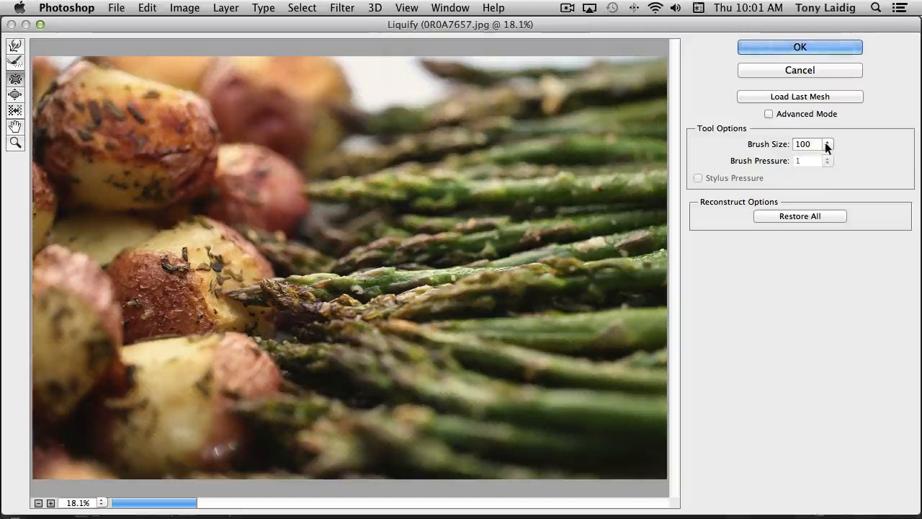
pyautogui.moveTo(826, 146)
pyautogui.mouseDown()
pyautogui.moveTo(766, 155)
pyautogui.moveTo(794, 158)
pyautogui.mouseUp()
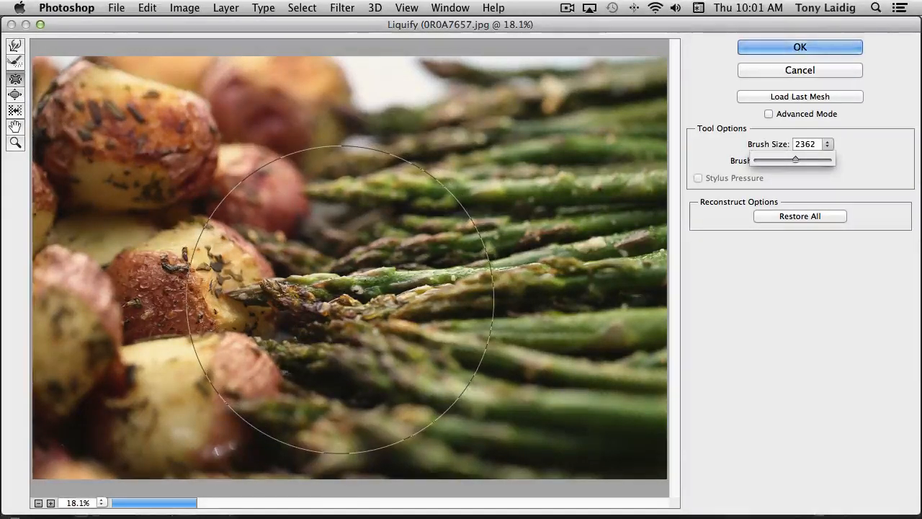
pyautogui.click(340, 299)
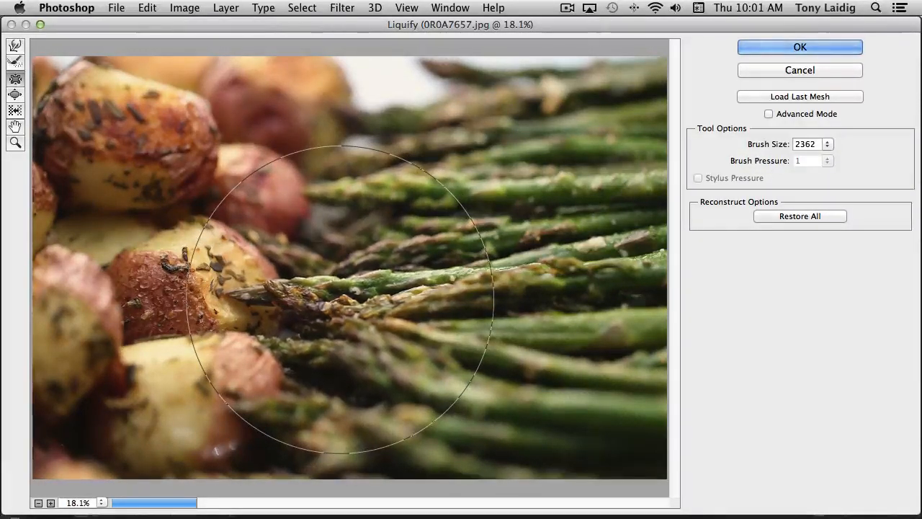
pyautogui.moveTo(340, 299); pyautogui.dragTo(340, 299)
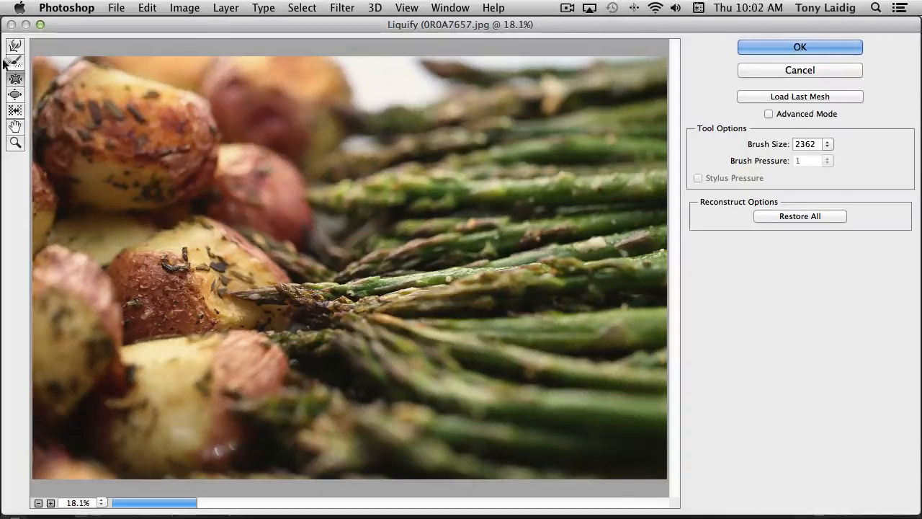
# Swell the potatoes using the Bloat tool at brush size 1766, and switch to the Push Left tool
pyautogui.click(15, 95)
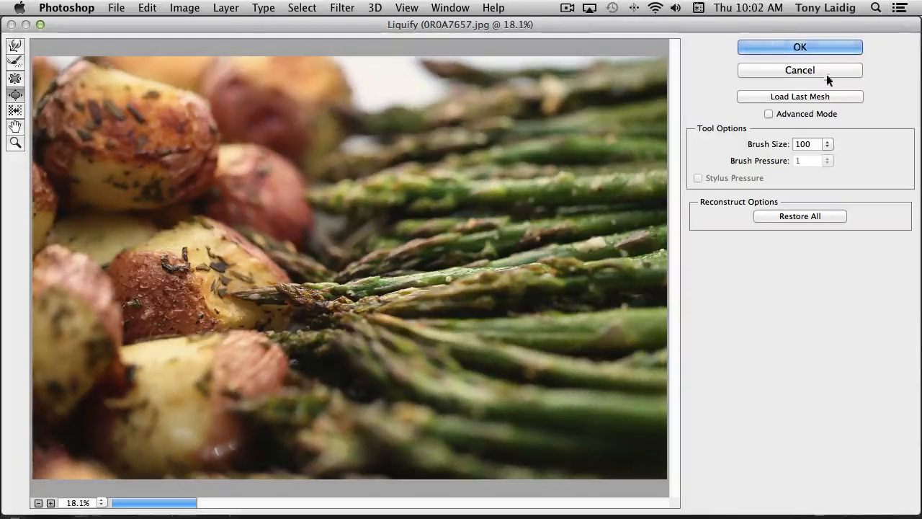
pyautogui.moveTo(828, 144)
pyautogui.mouseDown()
pyautogui.moveTo(825, 159)
pyautogui.moveTo(769, 163)
pyautogui.moveTo(801, 162)
pyautogui.mouseUp()
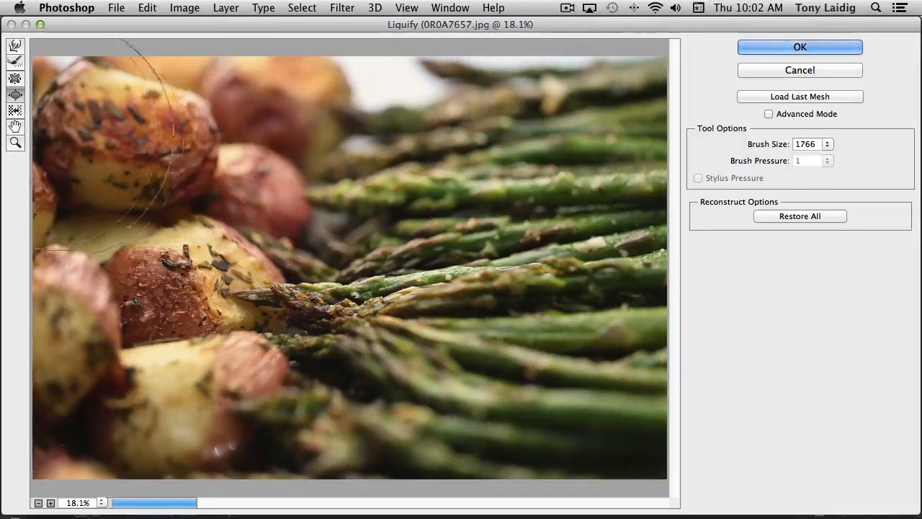
pyautogui.click(15, 111)
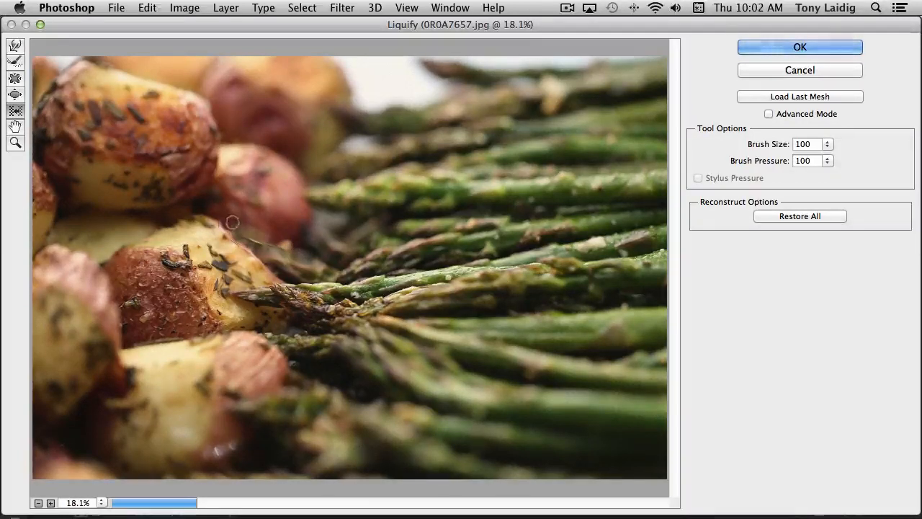
# Examine the warped potatoes and asparagus tips up close at 25% and 33.3% magnification
pyautogui.click(14, 128)
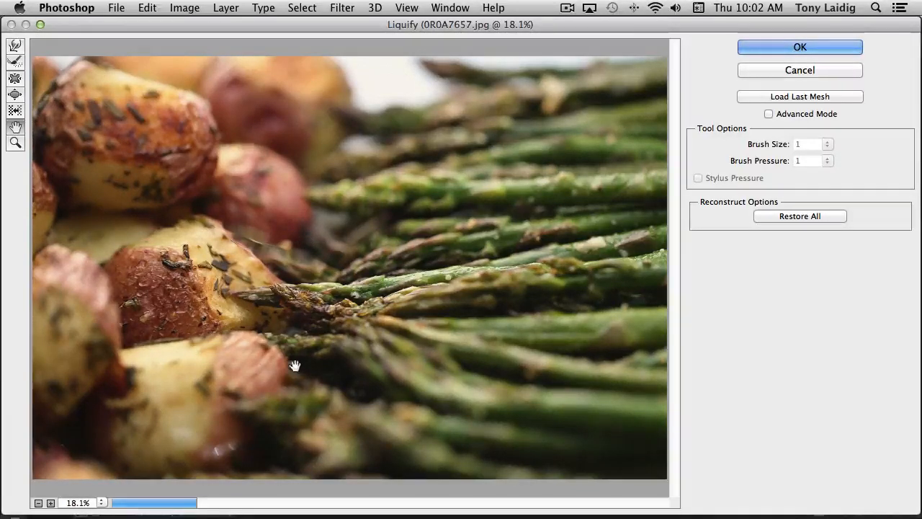
pyautogui.click(50, 503)
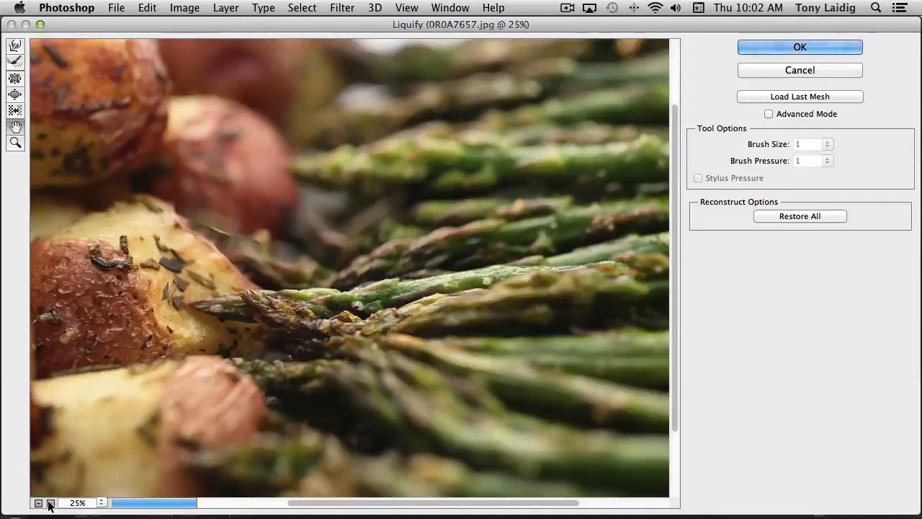
pyautogui.click(50, 503)
pyautogui.moveTo(349, 290)
pyautogui.mouseDown()
pyautogui.moveTo(91, 405)
pyautogui.moveTo(364, 263)
pyautogui.mouseUp()
pyautogui.click(16, 143)
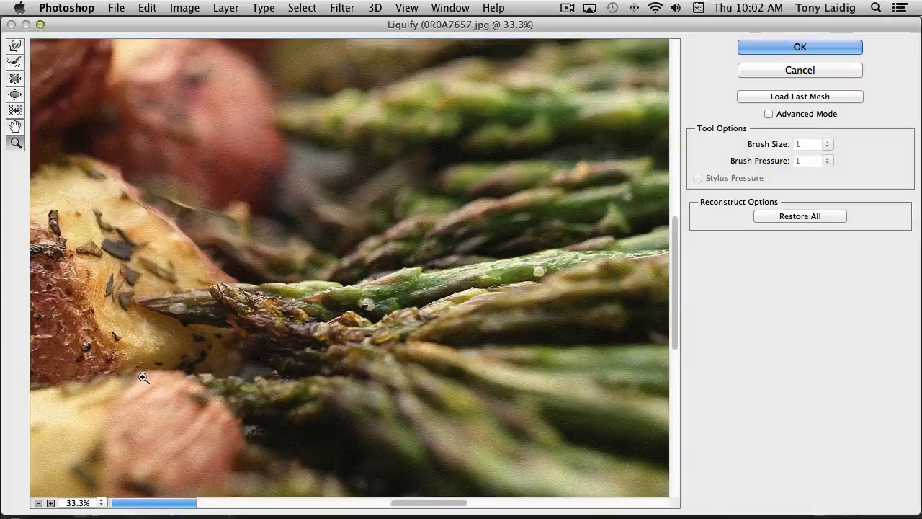
pyautogui.keyDown('alt'); pyautogui.click(312, 252); pyautogui.keyUp('alt')
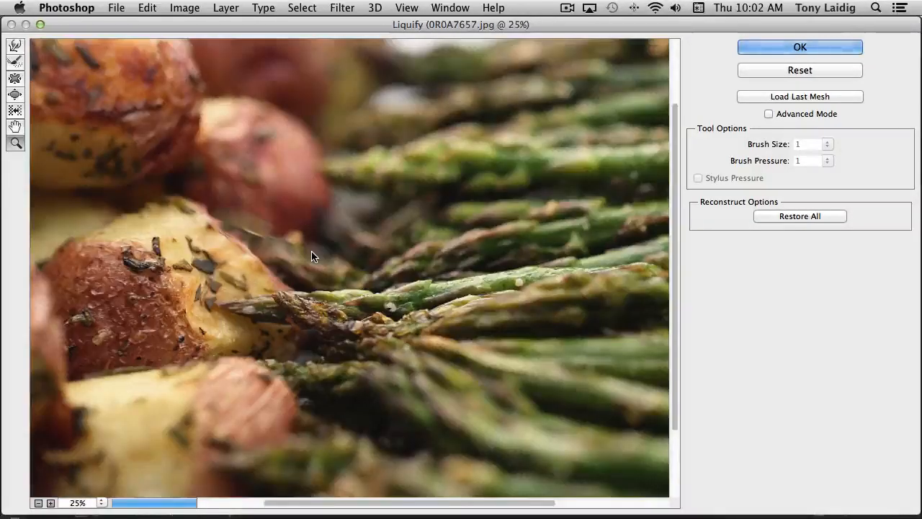
pyautogui.keyDown('alt'); pyautogui.click(312, 253); pyautogui.keyUp('alt')
pyautogui.click(353, 273)
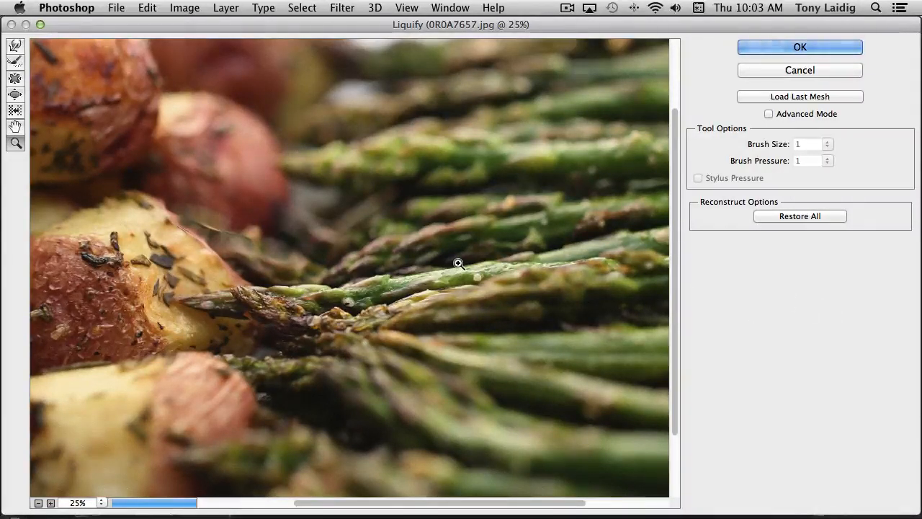
# Restore all Liquify distortions on the photo and leave the filter without applying it
pyautogui.click(796, 216)
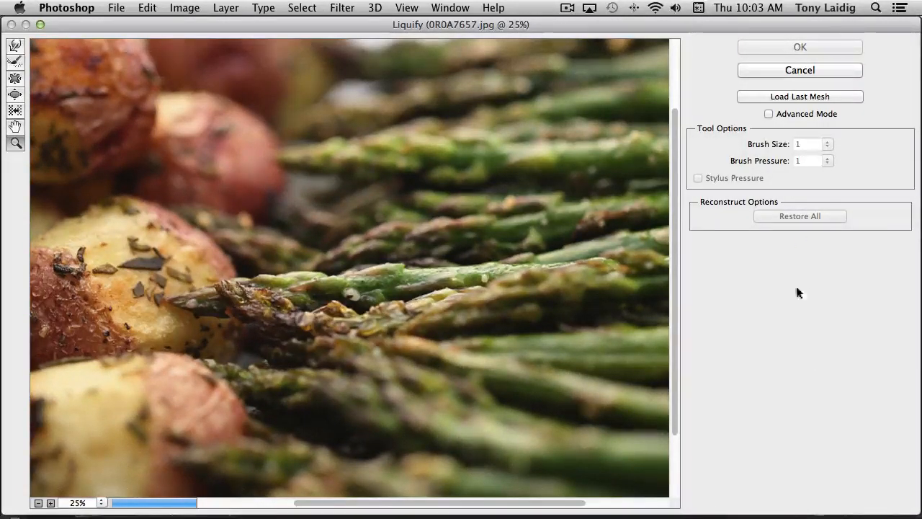
pyautogui.click(800, 70)
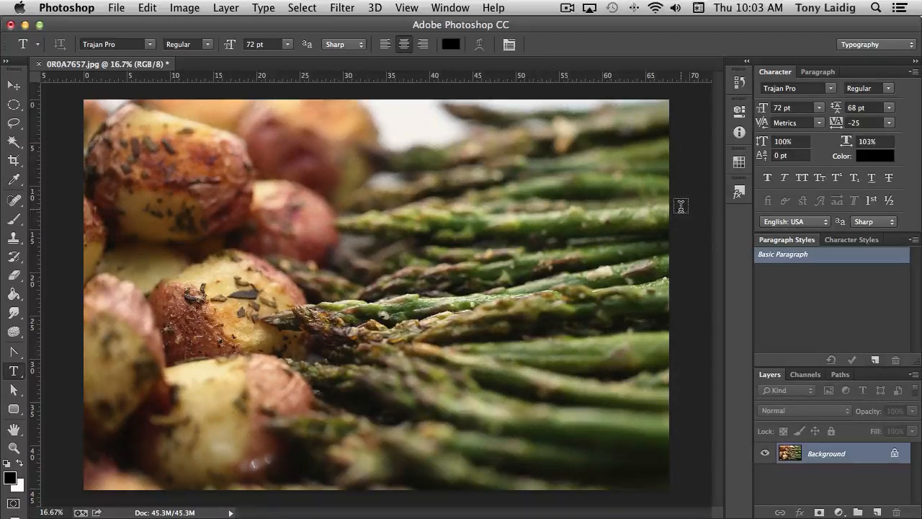
pyautogui.click(341, 8)
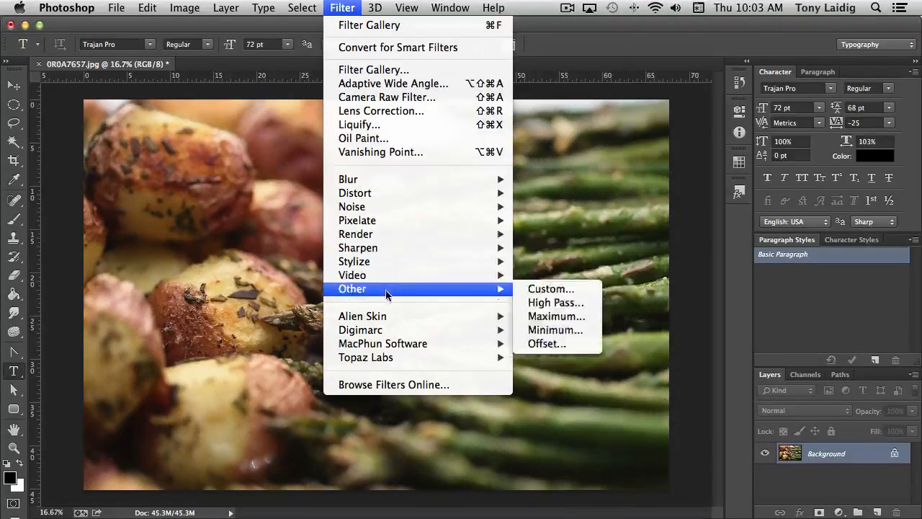
pyautogui.click(553, 28)
pyautogui.click(568, 9)
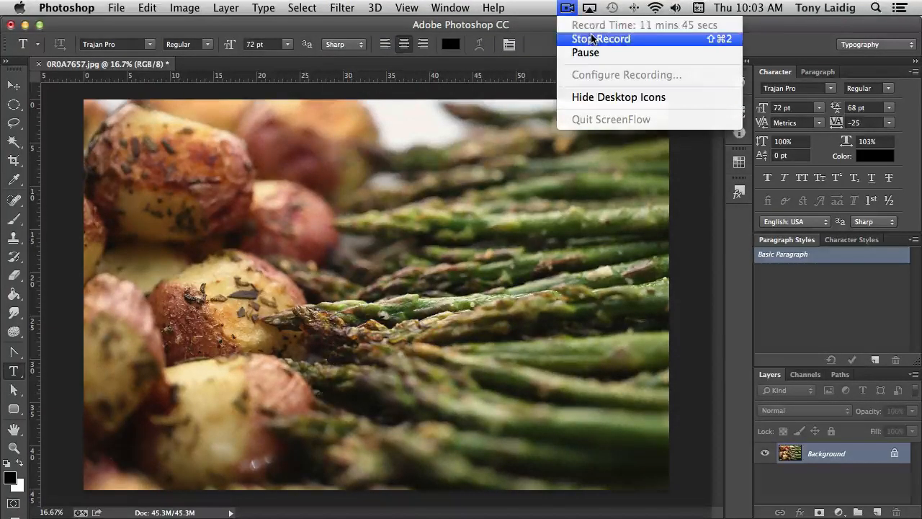